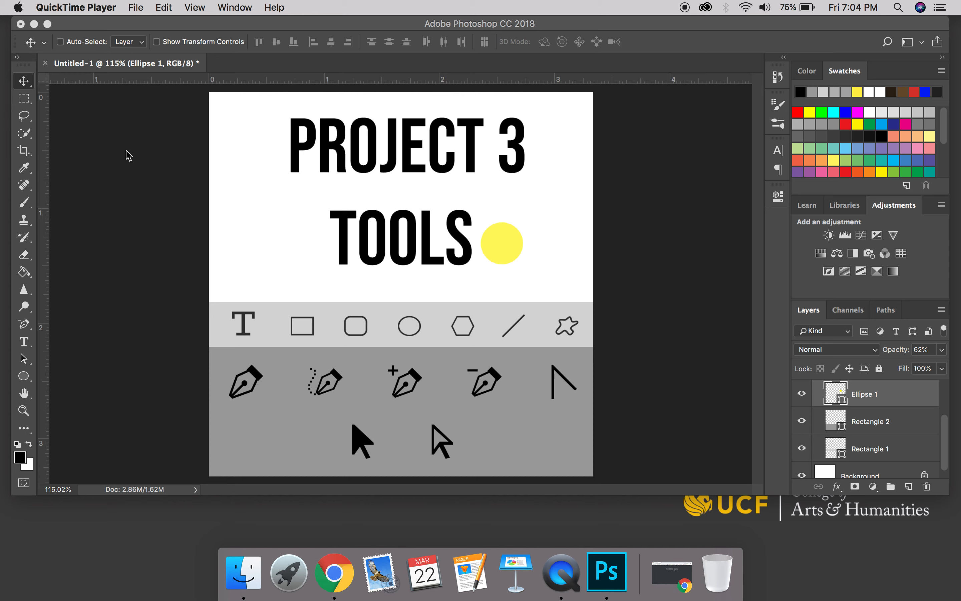
- Move the yellow highlight circle from beside the title to the custom shape icon, and on to the pen icon
click(511, 240)
drag(514, 247, 578, 332)
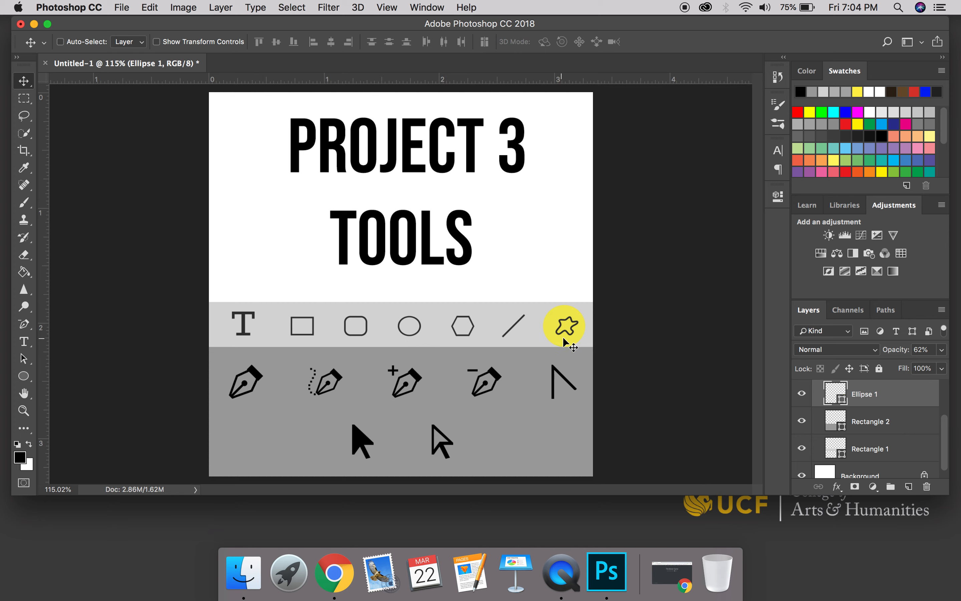
drag(563, 338, 249, 399)
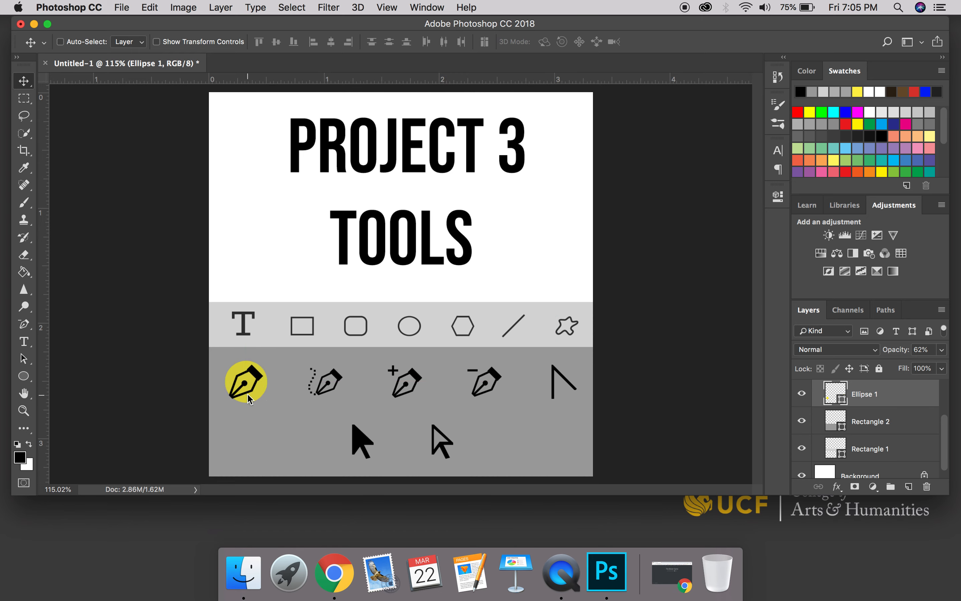
- Choose the Pen Tool, look through the related pen tools, and activate the Path Selection Tool
click(25, 326)
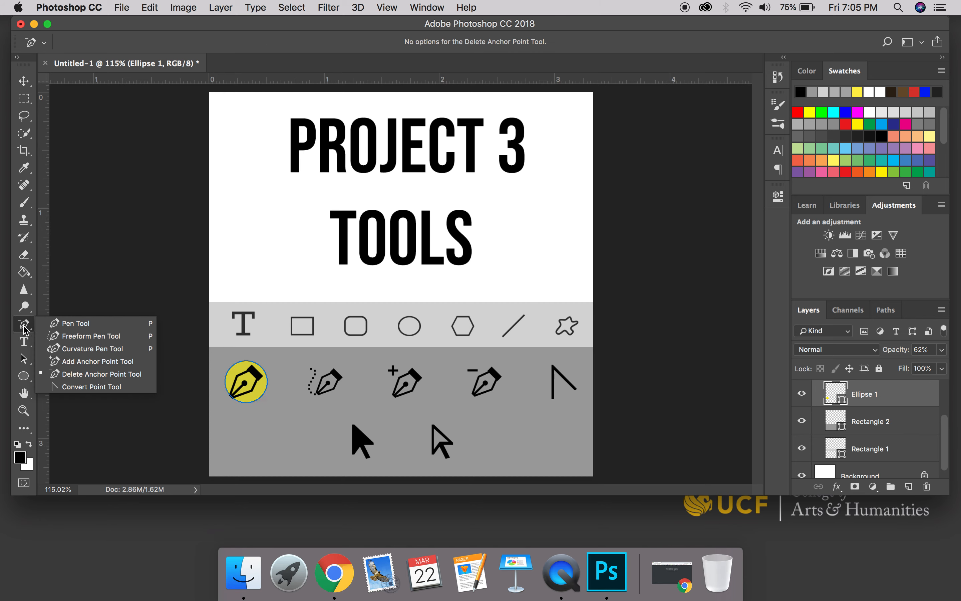
click(75, 323)
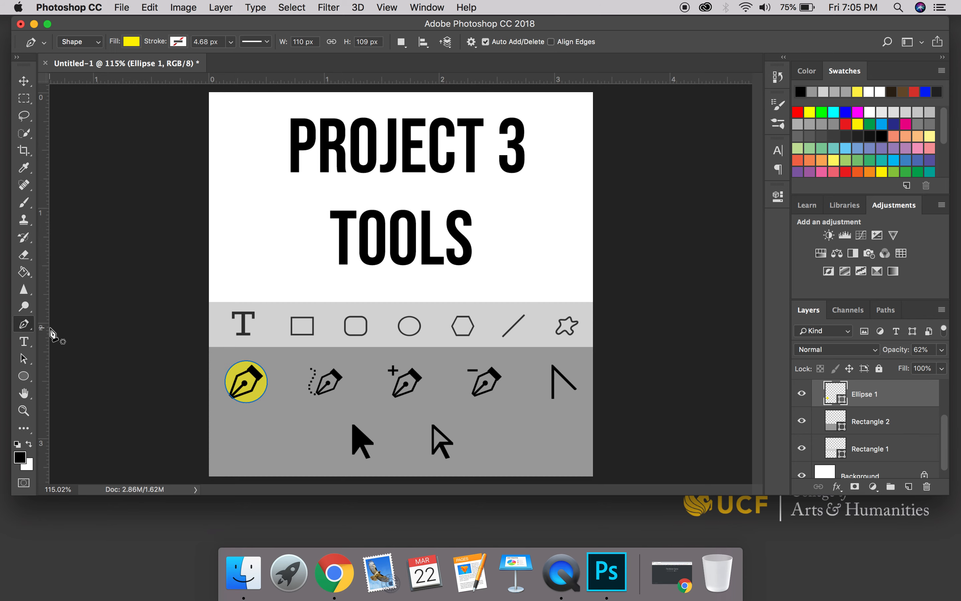
click(25, 330)
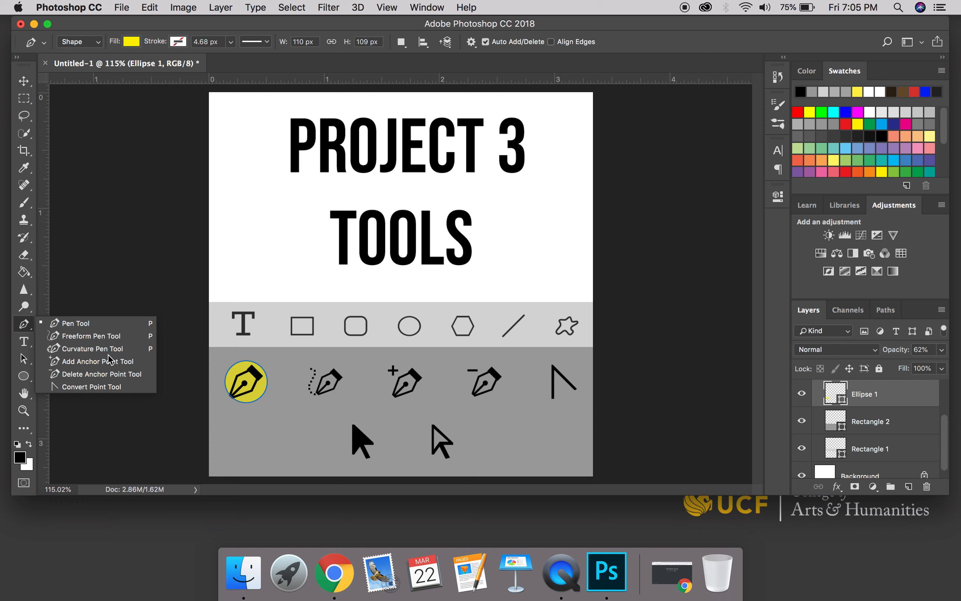
click(80, 240)
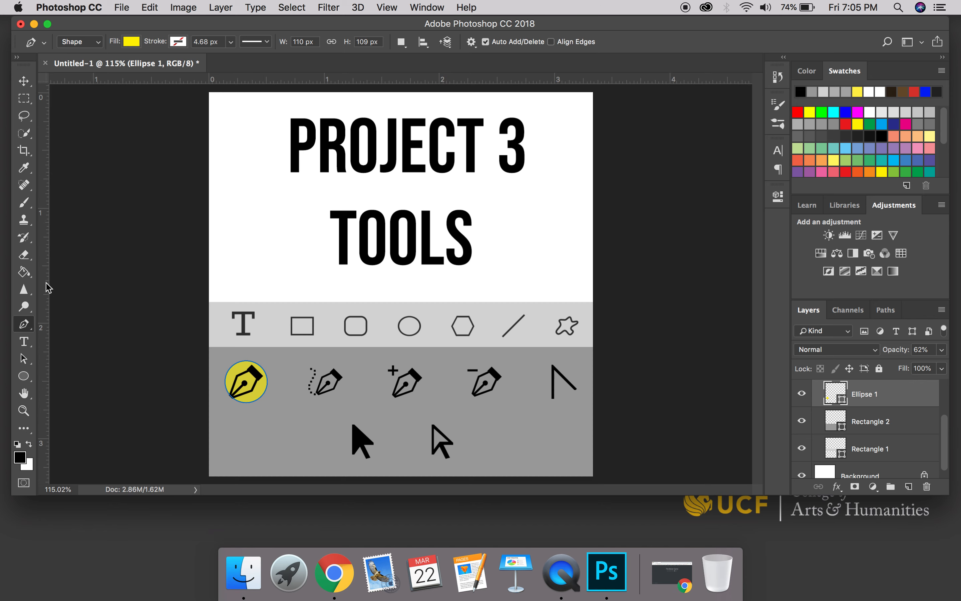
click(24, 362)
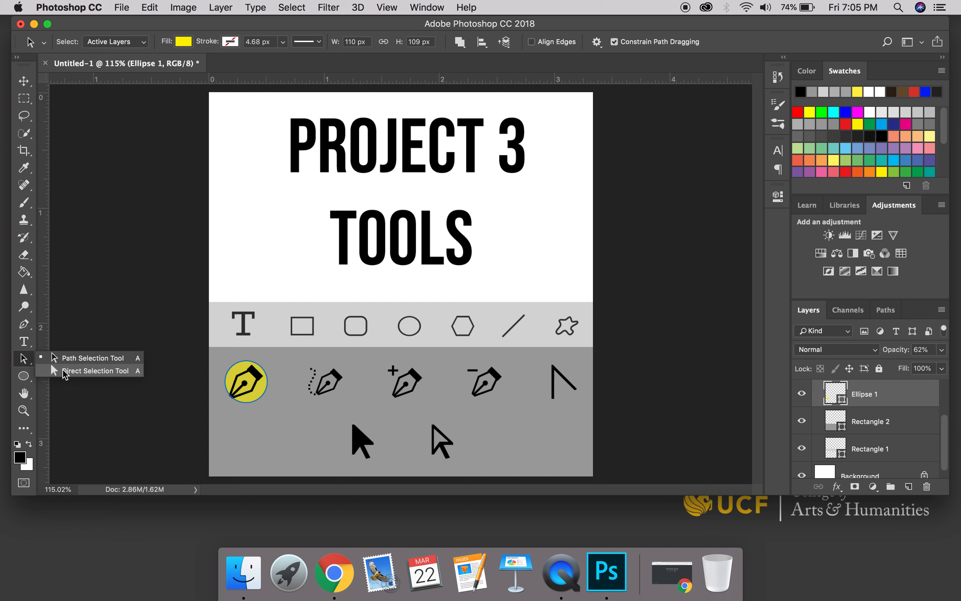
click(75, 335)
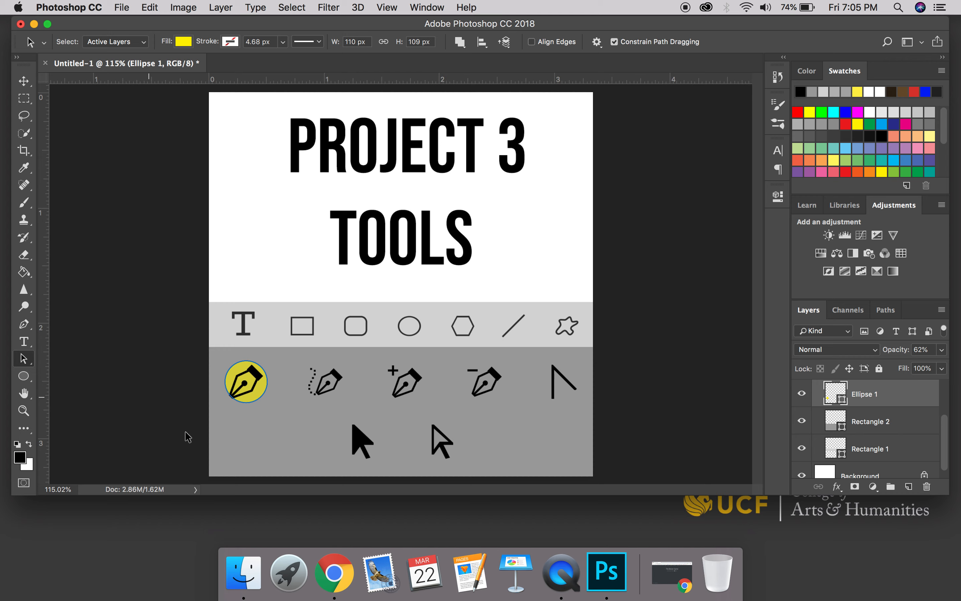
- Switch to the Bézier Game in Chrome and trace the first stage's right-angled line through its three points
click(671, 576)
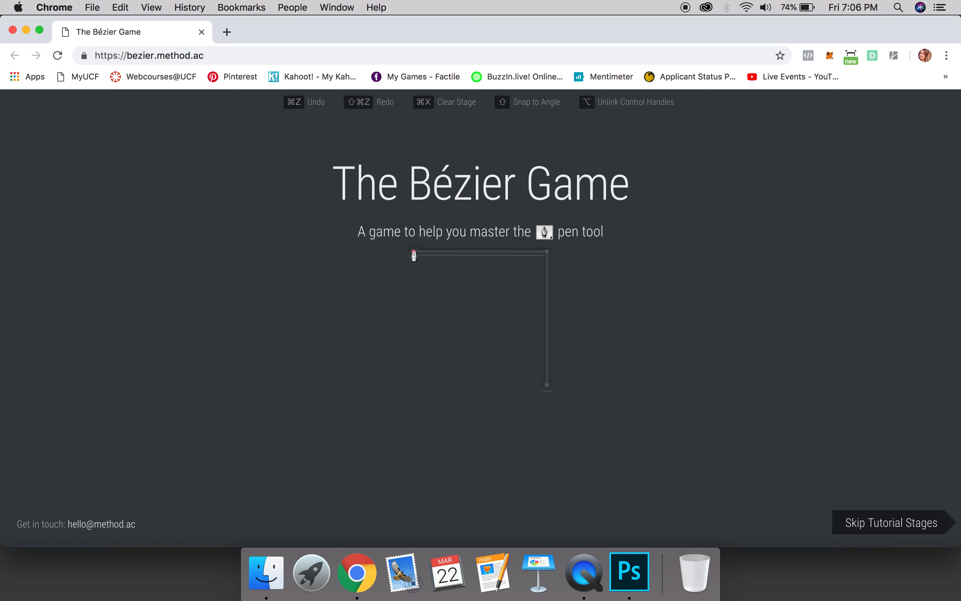
click(414, 252)
click(548, 252)
click(548, 383)
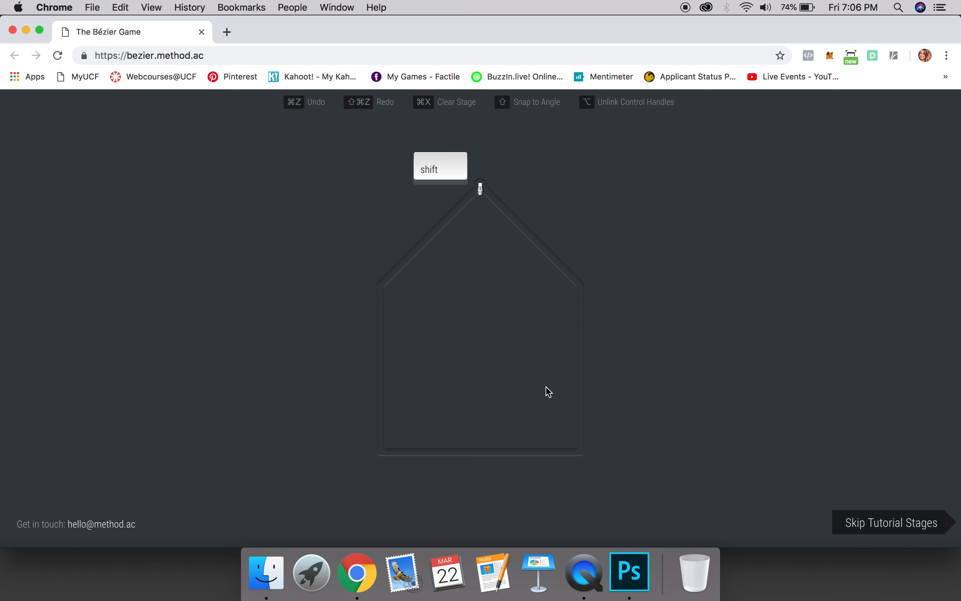
- Trace the house outline with straight segments through its five corners and close it at the roof peak
click(480, 185)
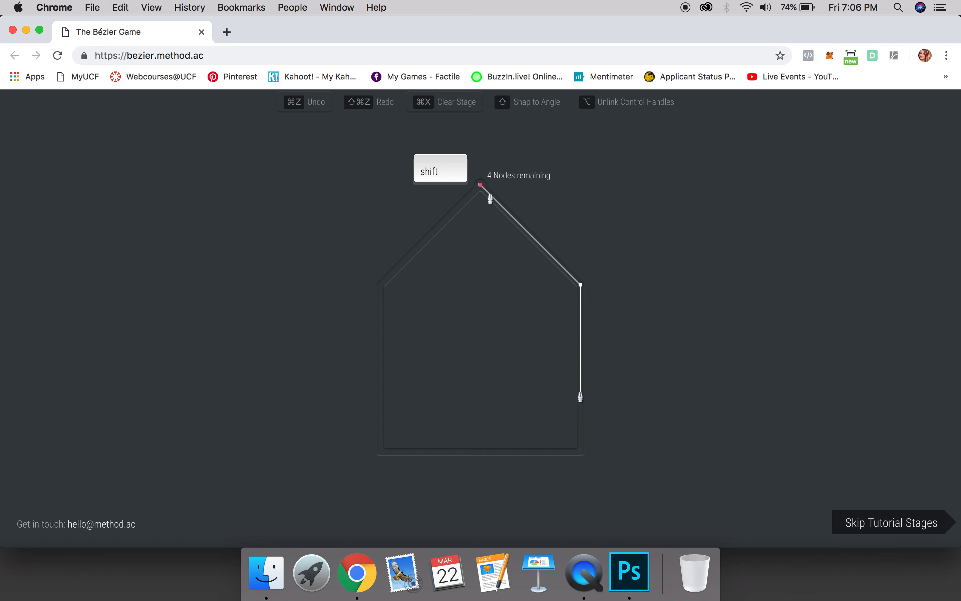
click(580, 284)
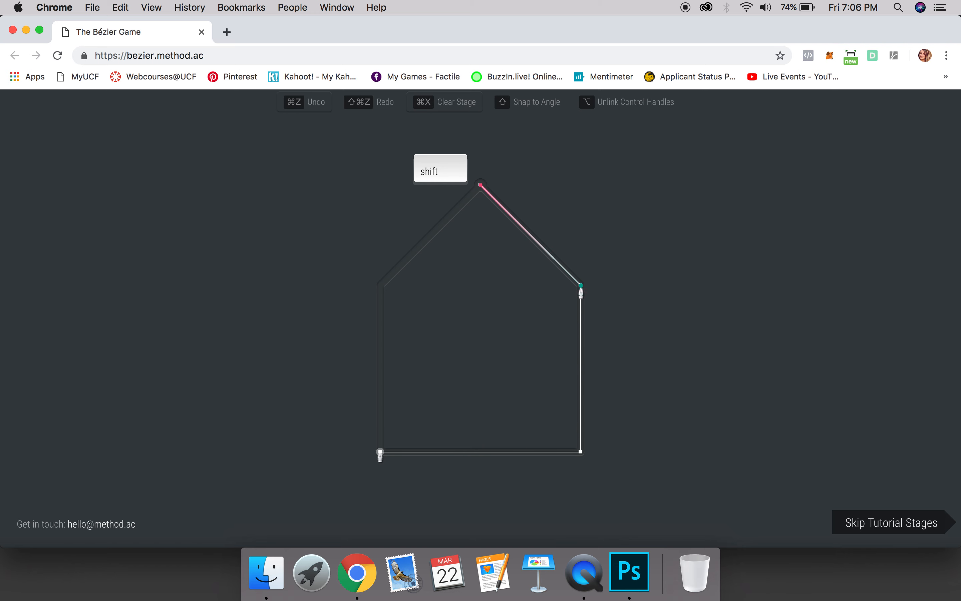
click(580, 450)
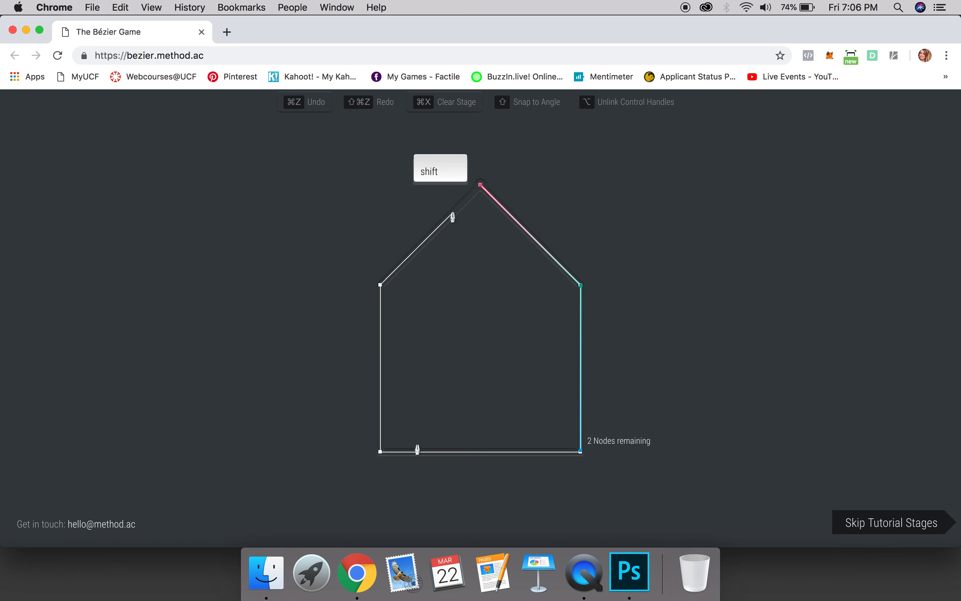
shift+click(379, 450)
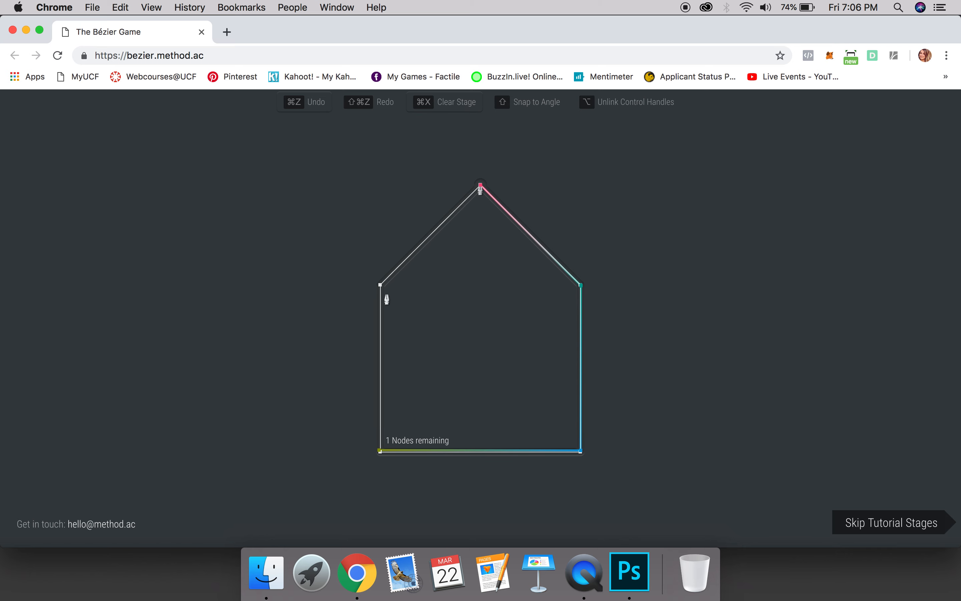
click(380, 286)
click(480, 185)
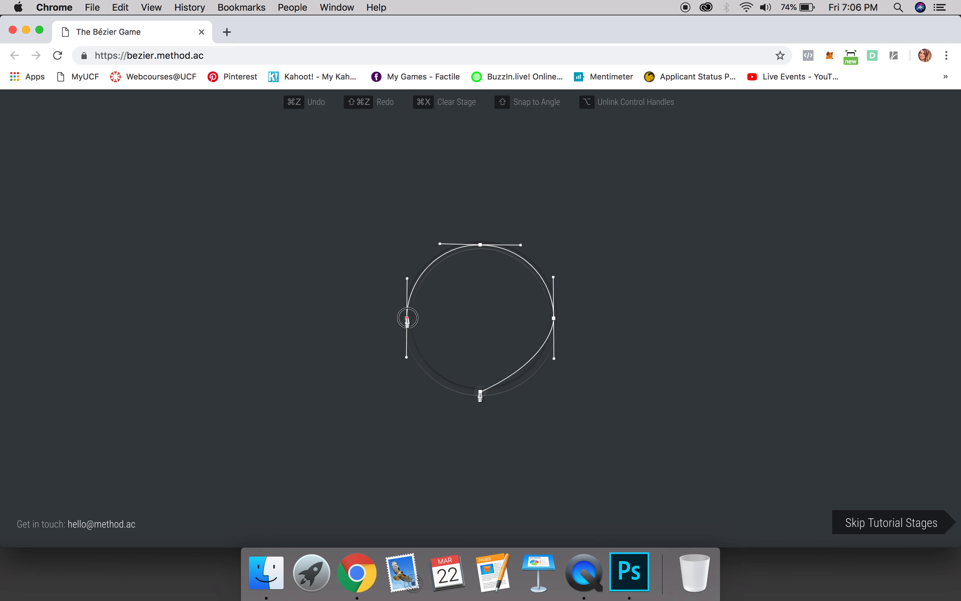
- Trace the circle with four curved nodes, matching the guide handles, and close the path at its starting node
drag(407, 318, 409, 359)
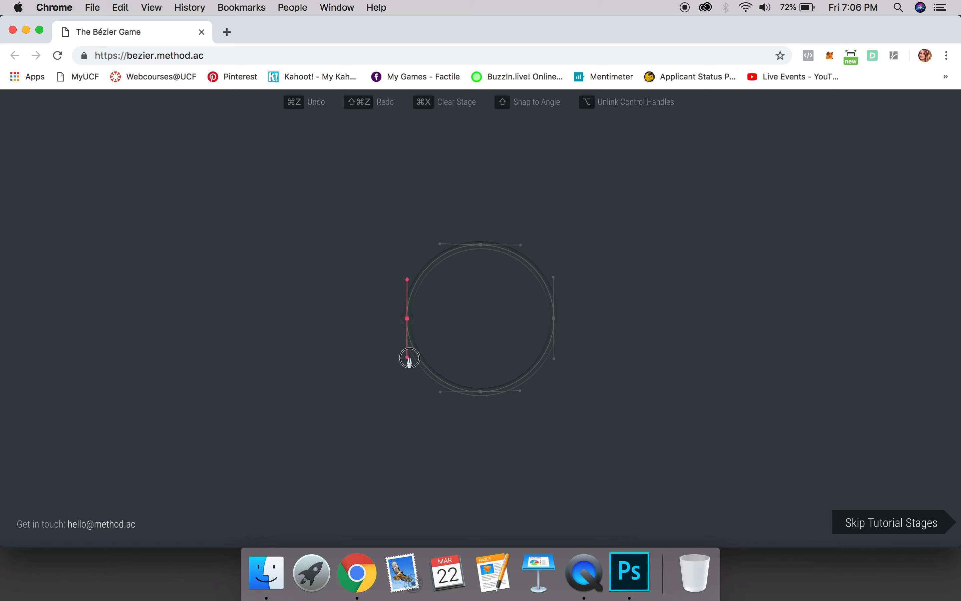
drag(480, 392, 519, 394)
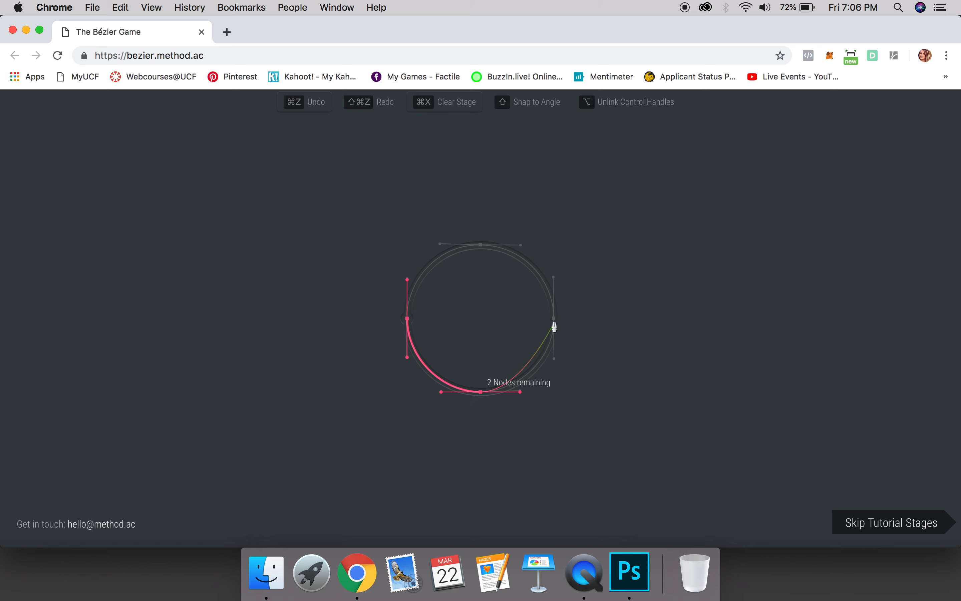
drag(554, 319, 554, 276)
drag(480, 245, 437, 244)
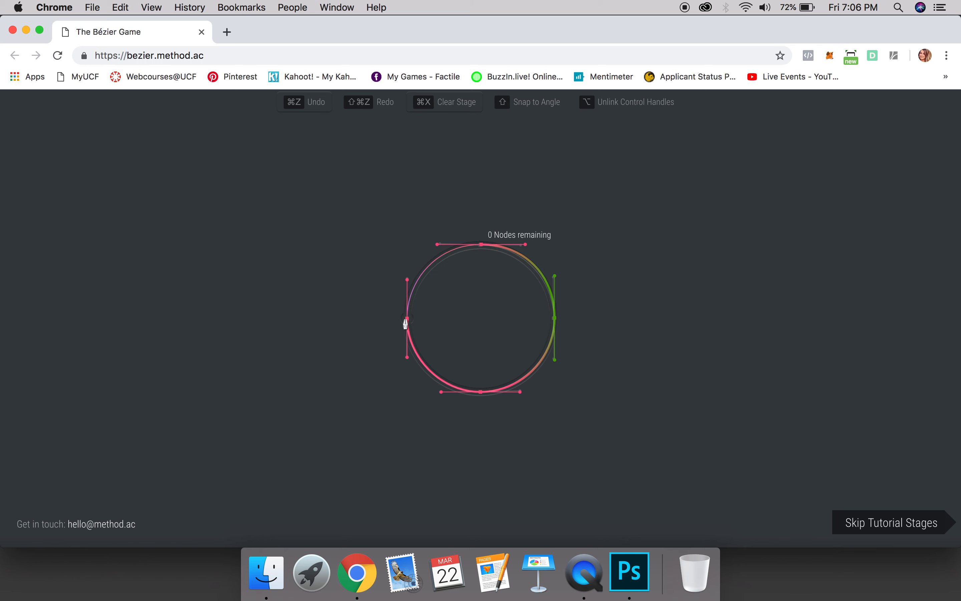
click(407, 320)
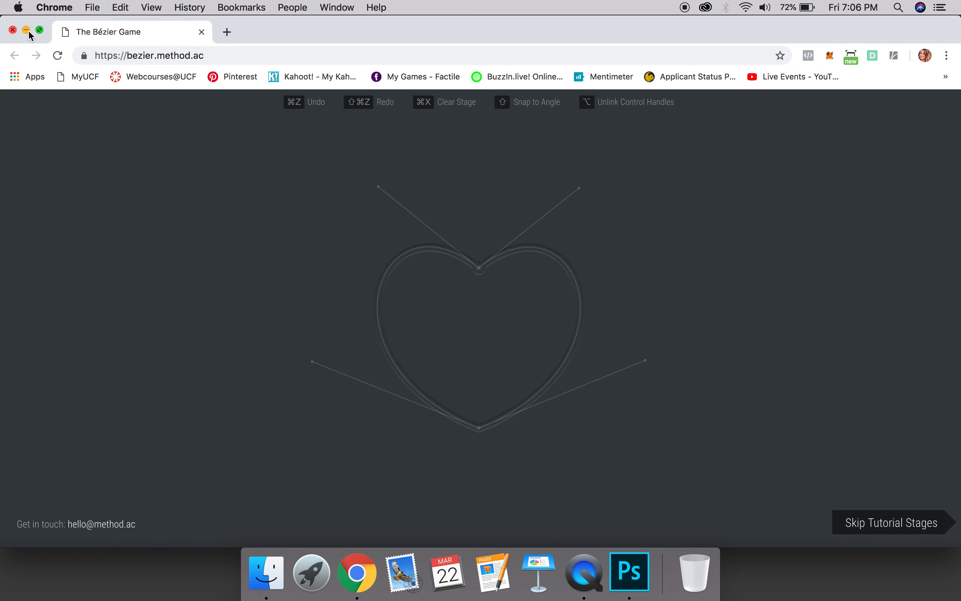
- Switch back to Photoshop and move the highlight circle over the freeform, delete-anchor and add-anchor pen icons, ending on the convert point icon
click(621, 591)
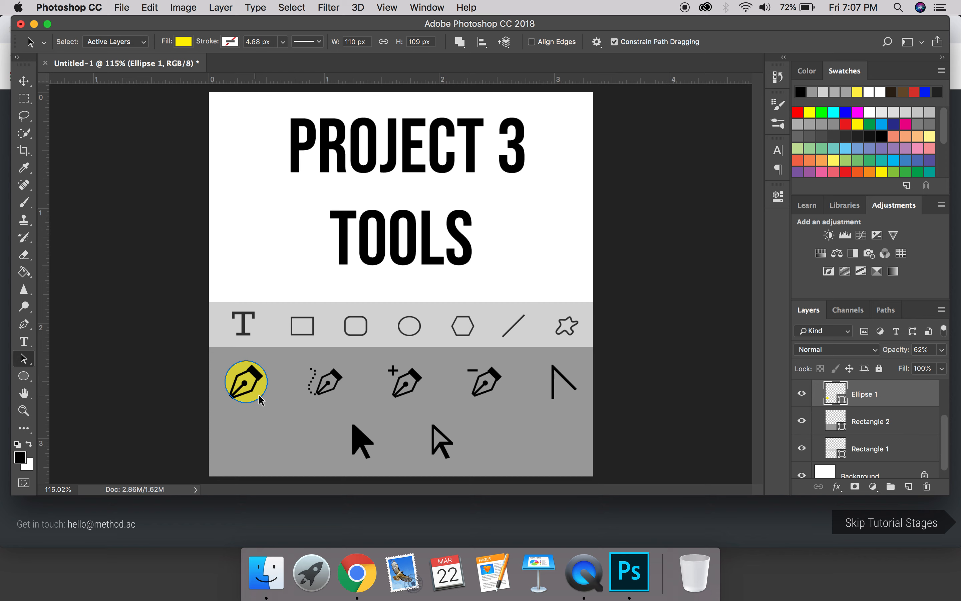
drag(259, 392, 334, 392)
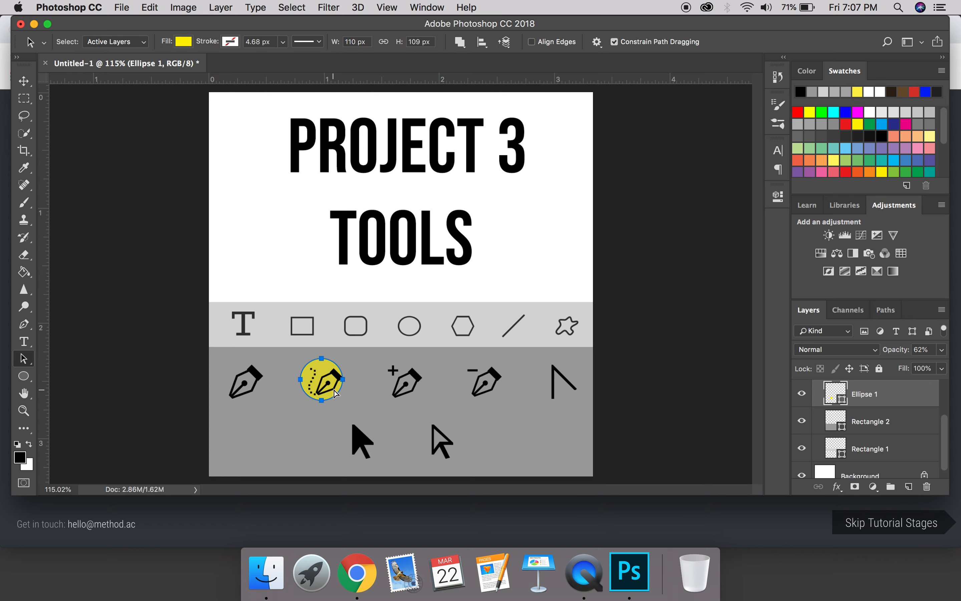
drag(336, 393, 494, 395)
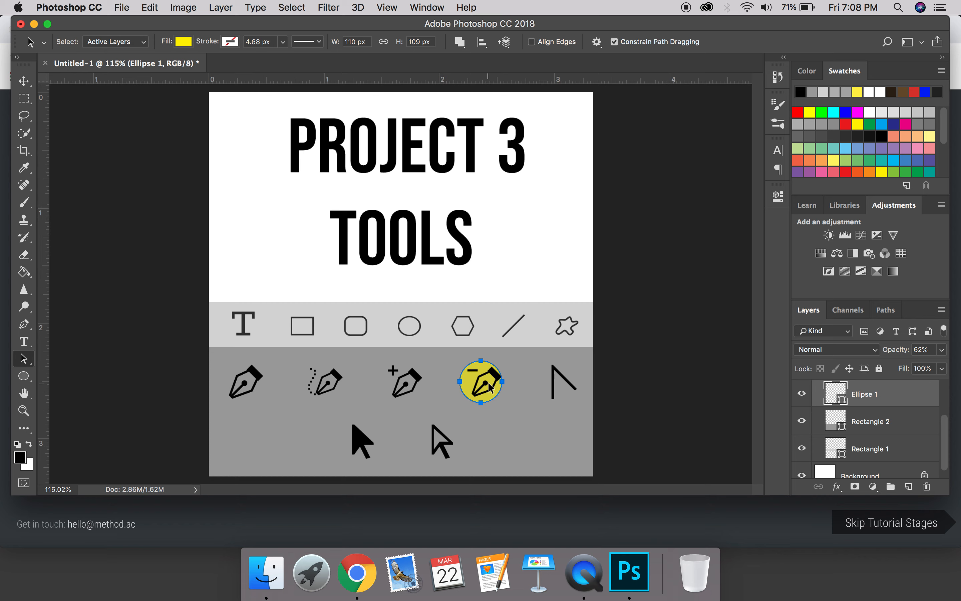
drag(489, 385, 410, 394)
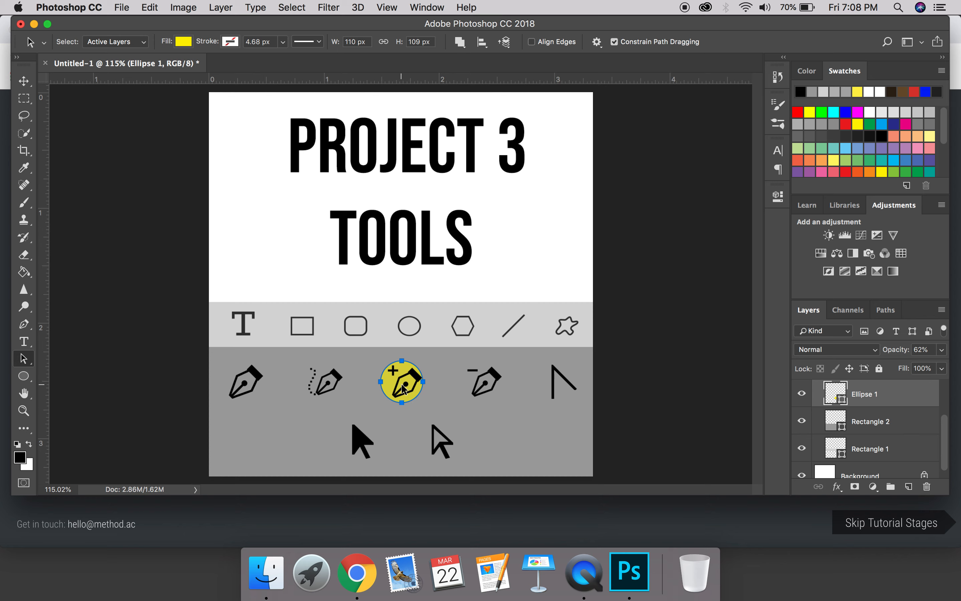
drag(404, 389, 560, 387)
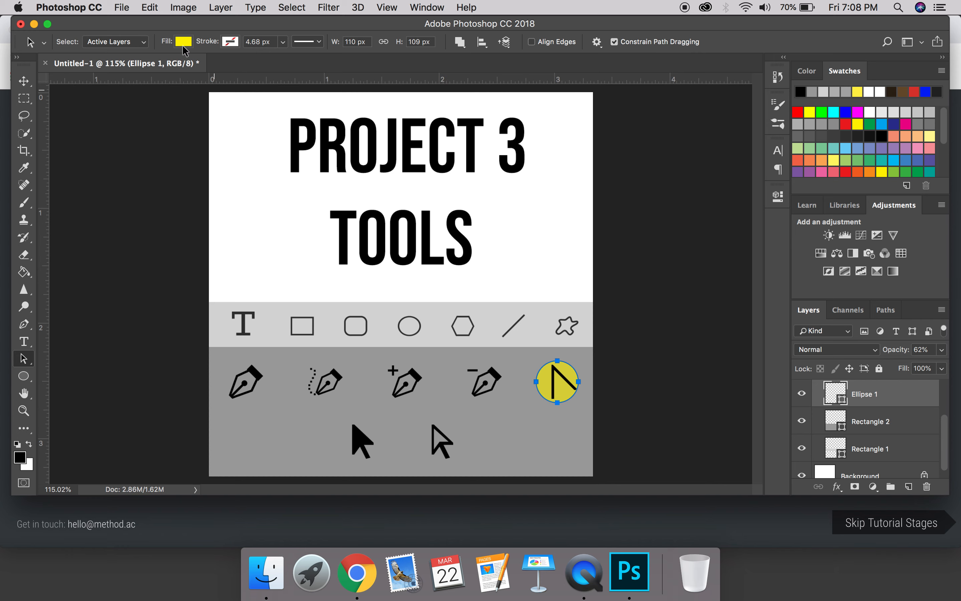
- Create a new 1000 x 1000 px document at 300 ppi with a white background
click(122, 7)
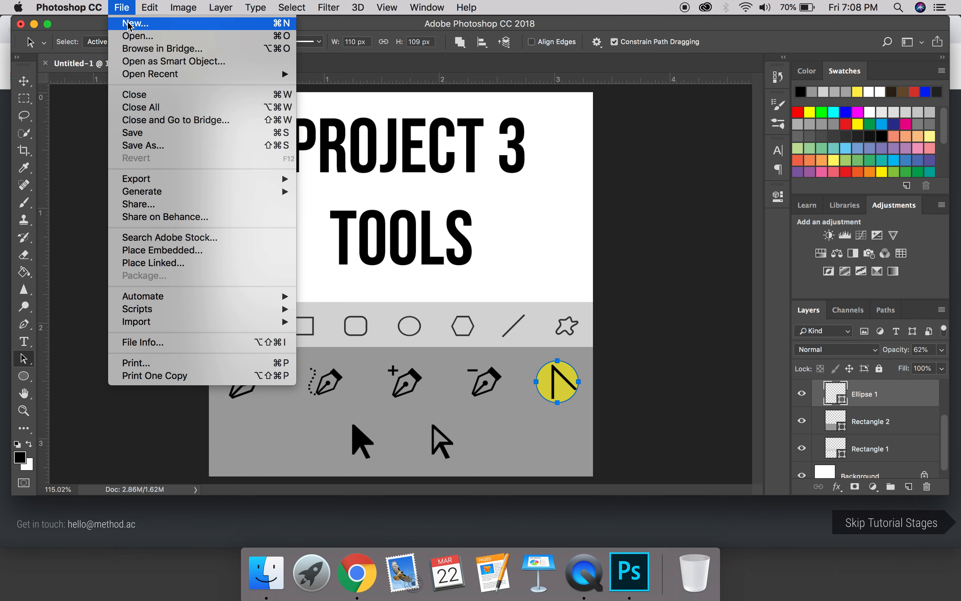
click(130, 25)
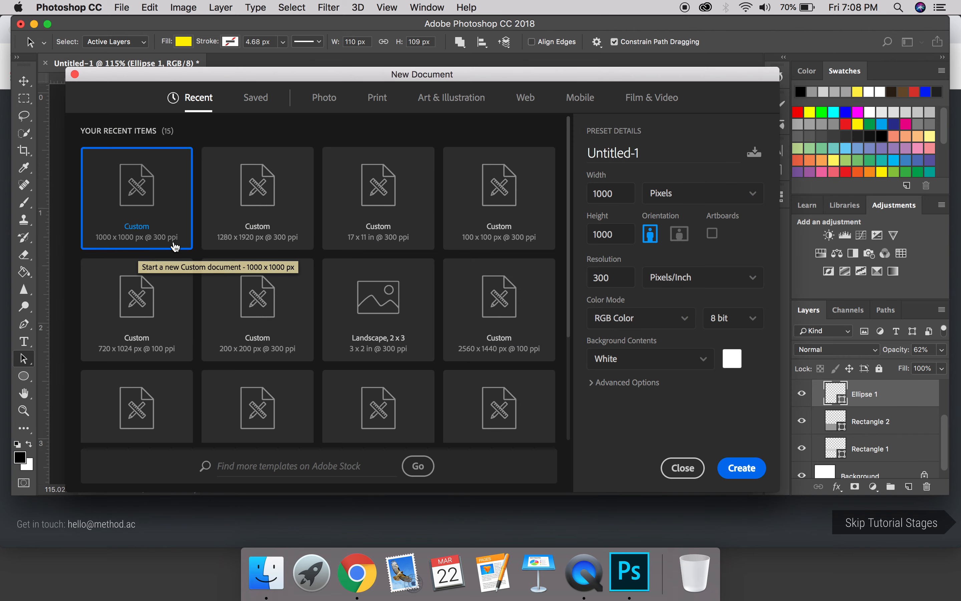
click(741, 472)
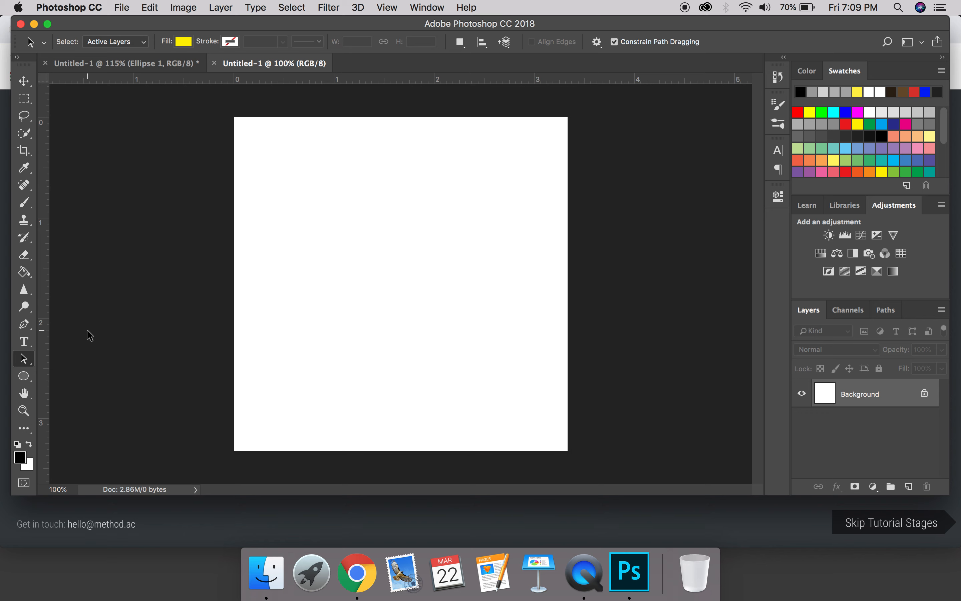
- Set up the Pen Tool in Shape mode with no fill and a red 7.41 px stroke
click(23, 332)
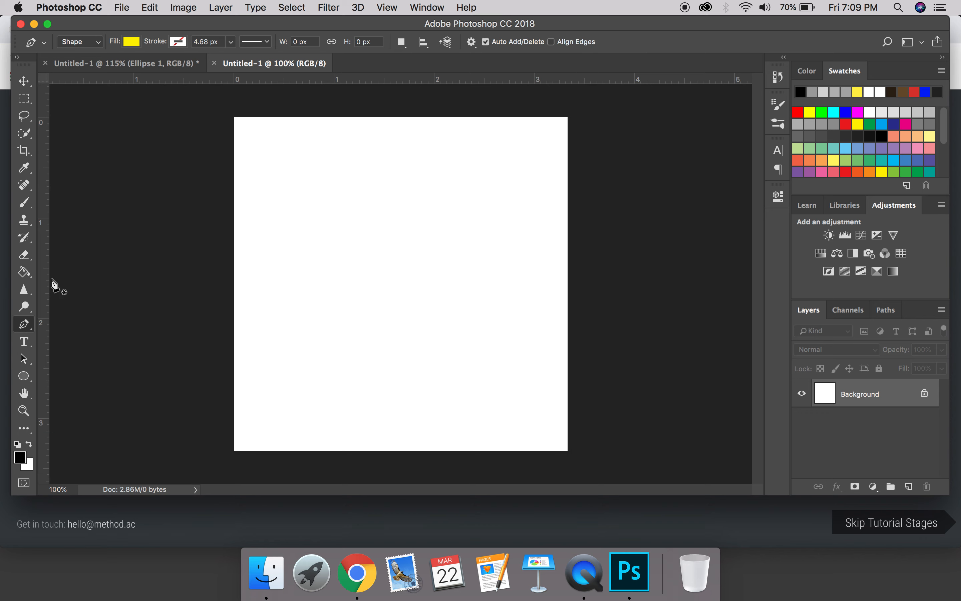
click(80, 41)
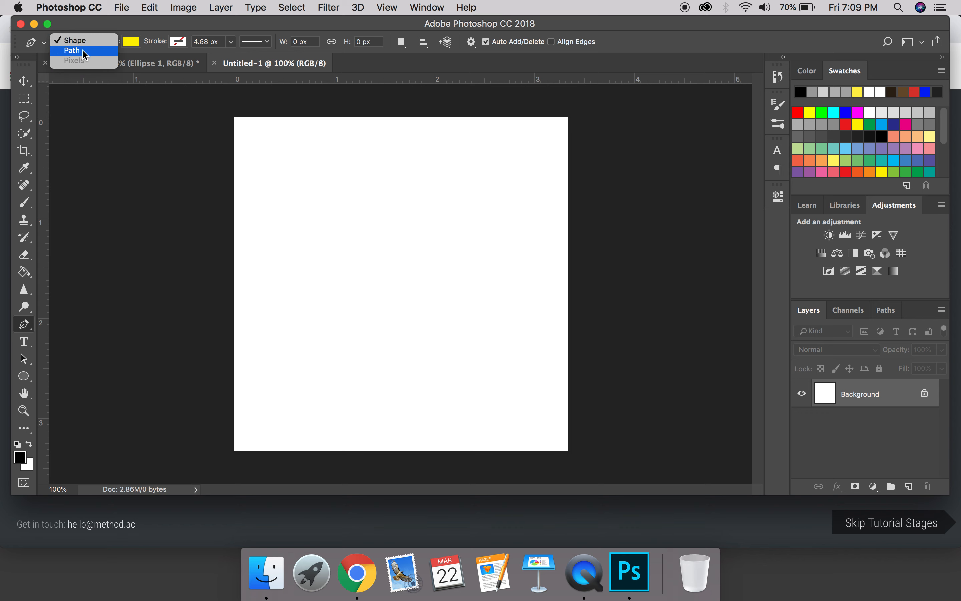
click(83, 42)
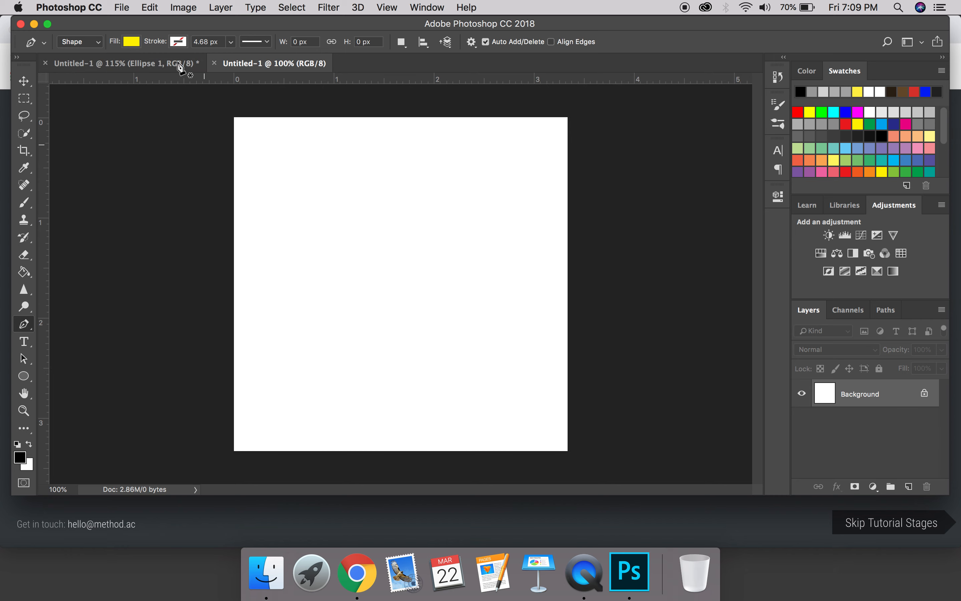
click(132, 41)
click(75, 70)
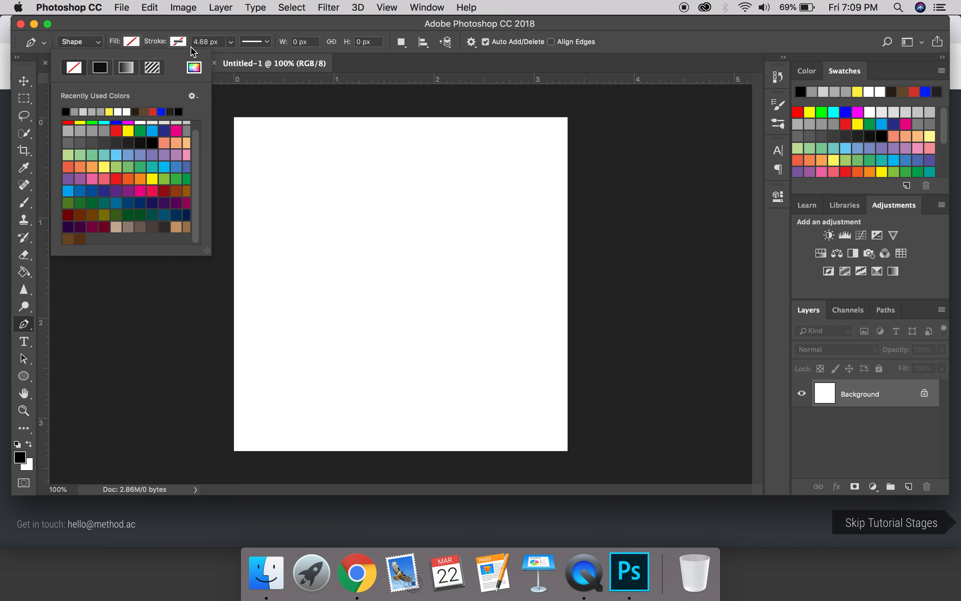
click(178, 42)
click(115, 127)
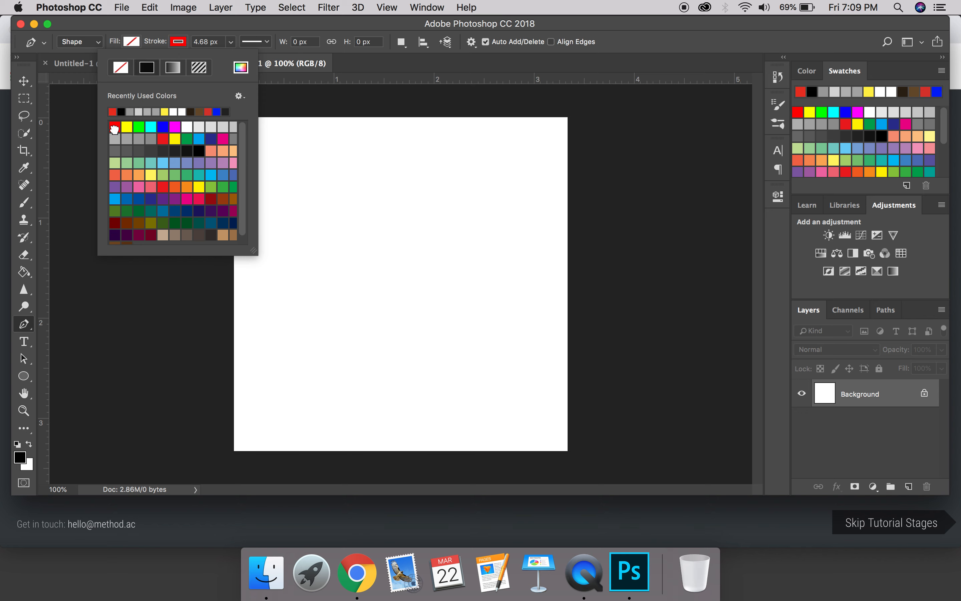
click(234, 33)
click(232, 43)
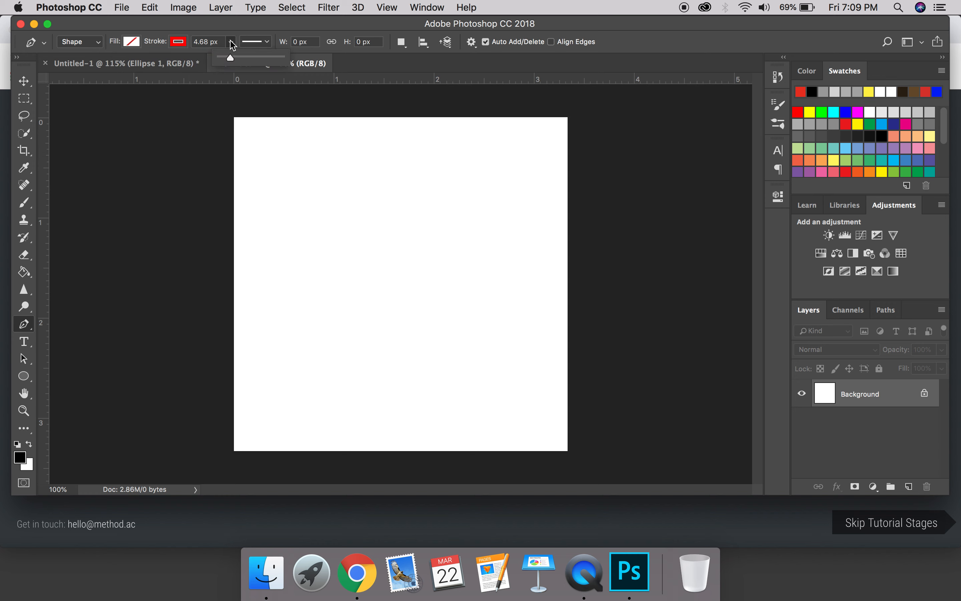
click(230, 58)
- Draw a closed straight-edged shape about 663 x 484 px with three zigzag teeth along its upper-left part
click(263, 176)
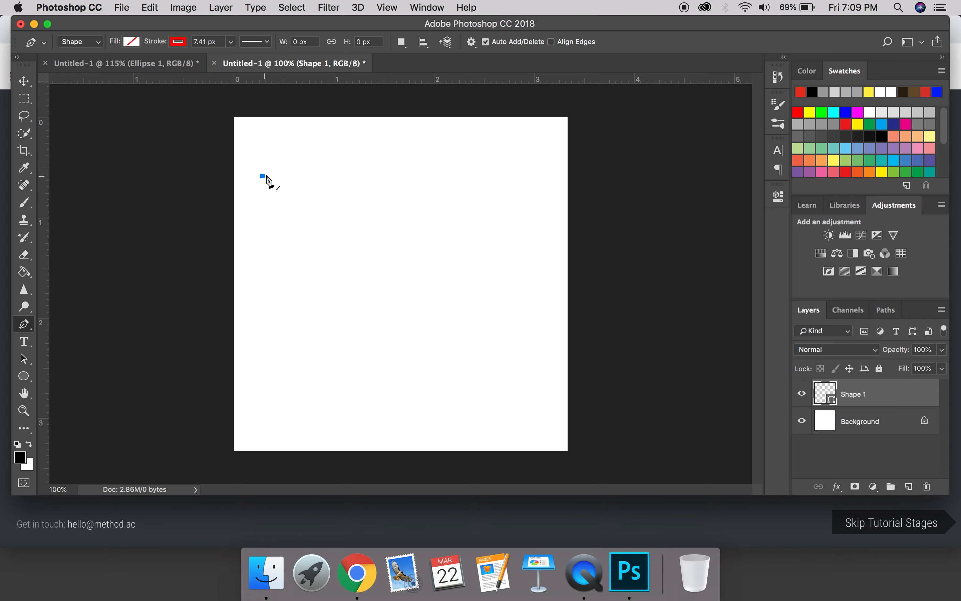
click(300, 155)
click(311, 185)
click(341, 154)
click(357, 186)
click(391, 155)
click(407, 189)
click(376, 214)
click(343, 244)
click(380, 294)
click(466, 257)
click(485, 189)
click(471, 161)
click(360, 132)
click(285, 137)
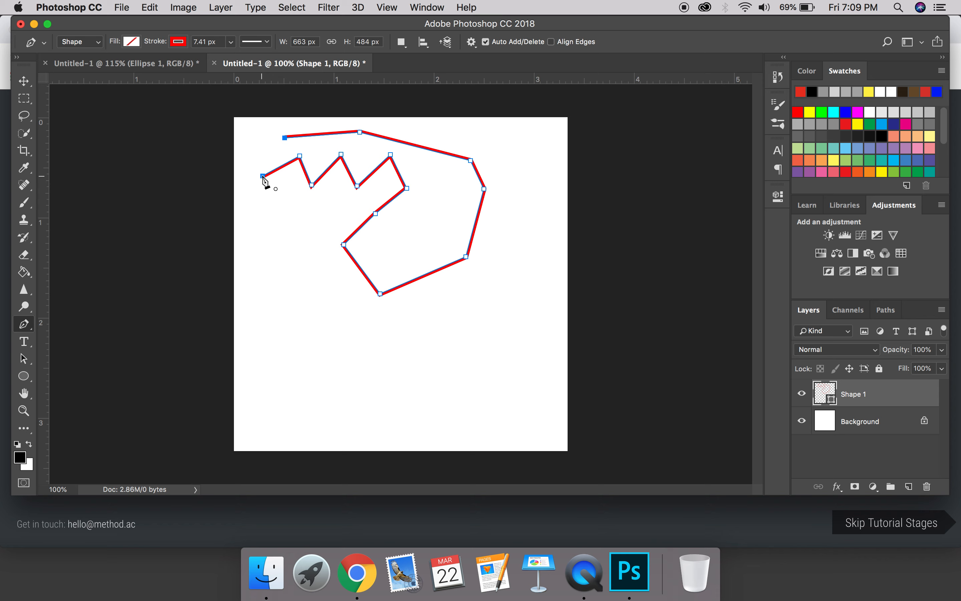
click(263, 177)
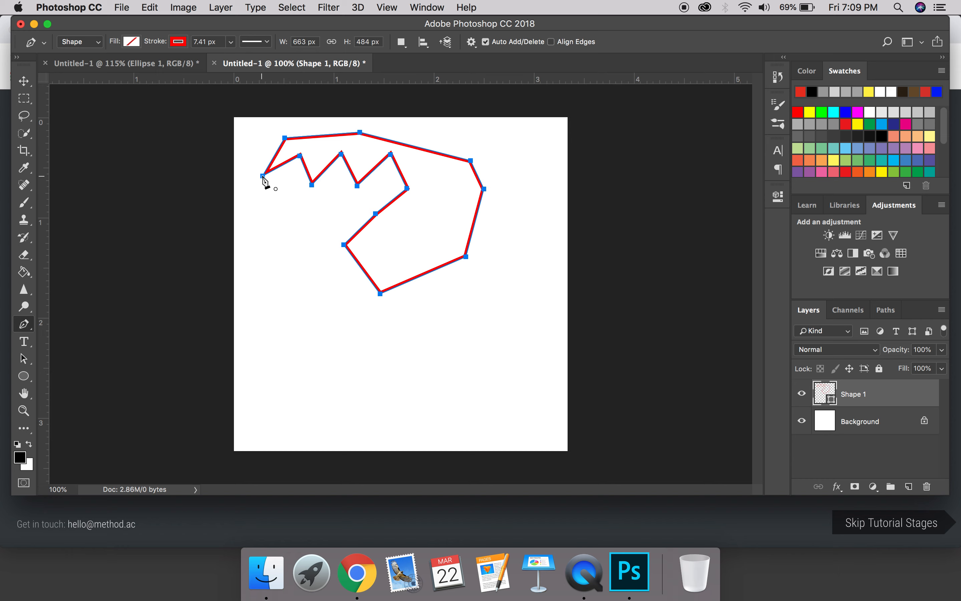
- Fill the zigzag shape with green, keeping its red stroke
click(131, 42)
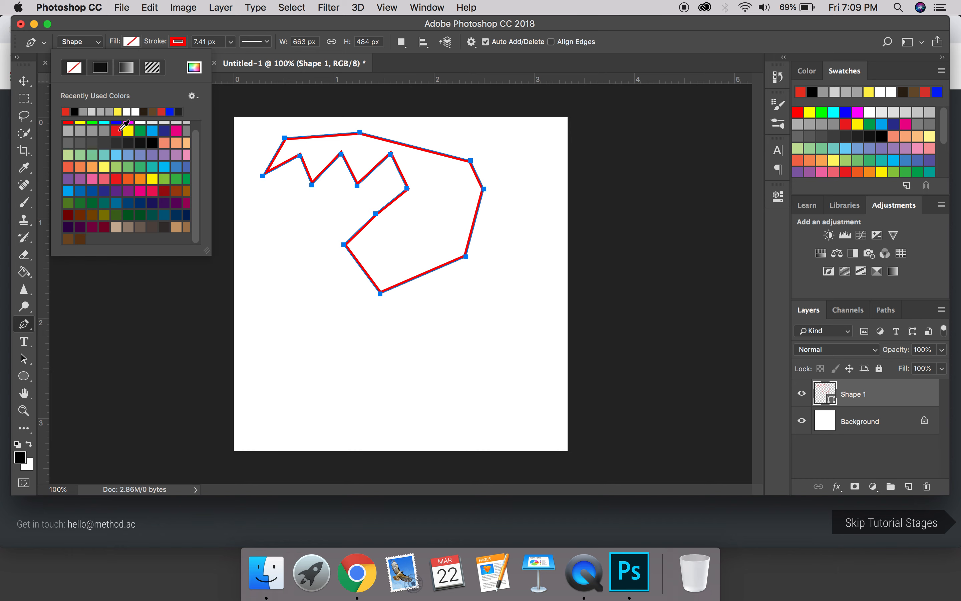
click(127, 131)
click(140, 131)
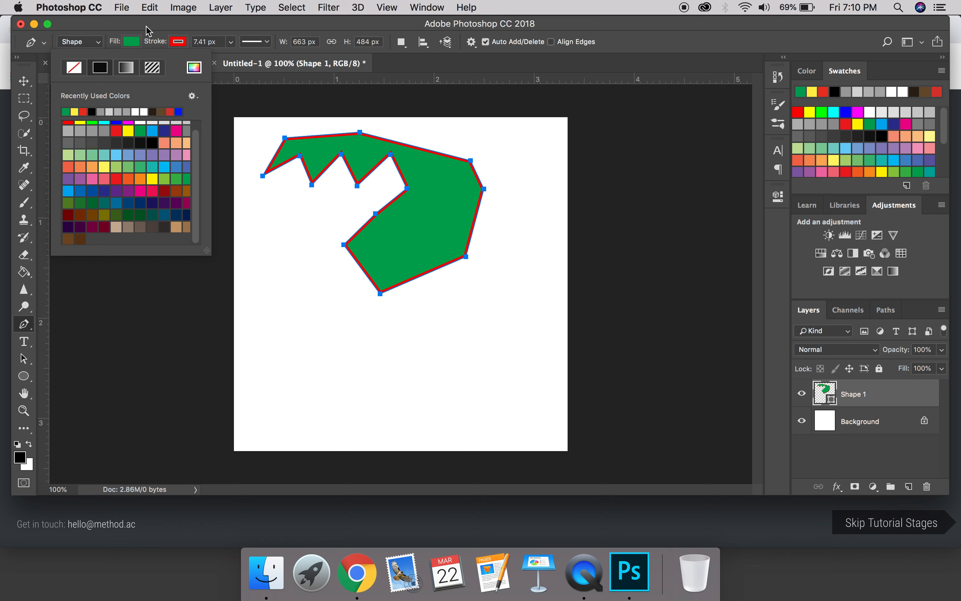
click(352, 256)
click(286, 29)
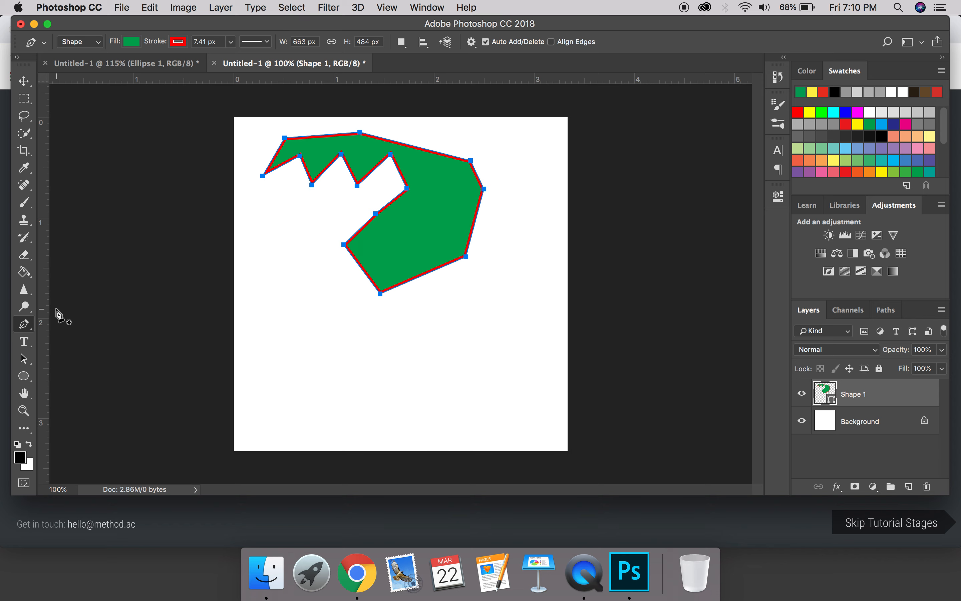
- Curve the shape's lowest corner, upper-right corner and third zigzag peak with the Convert Point Tool
click(25, 325)
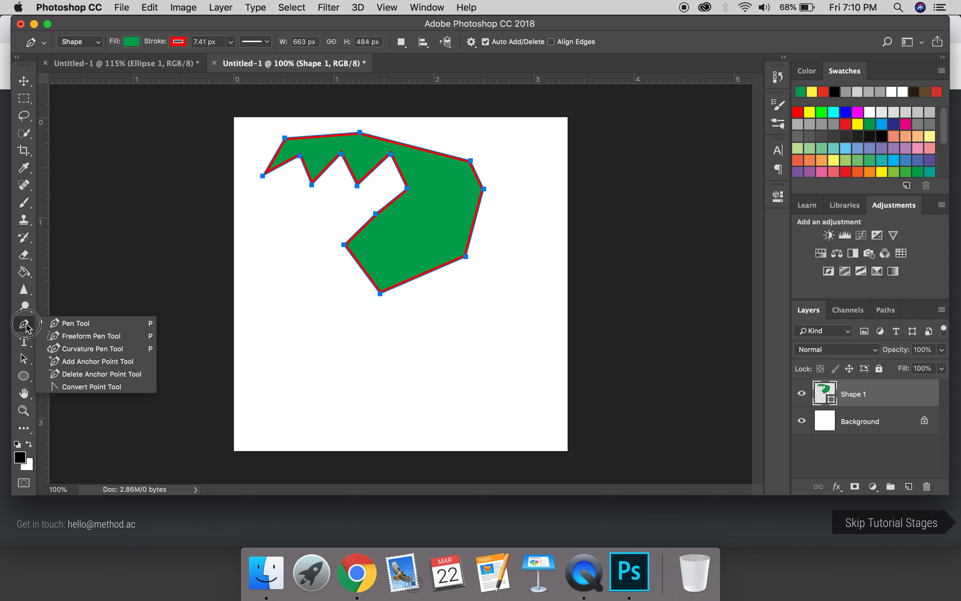
click(85, 388)
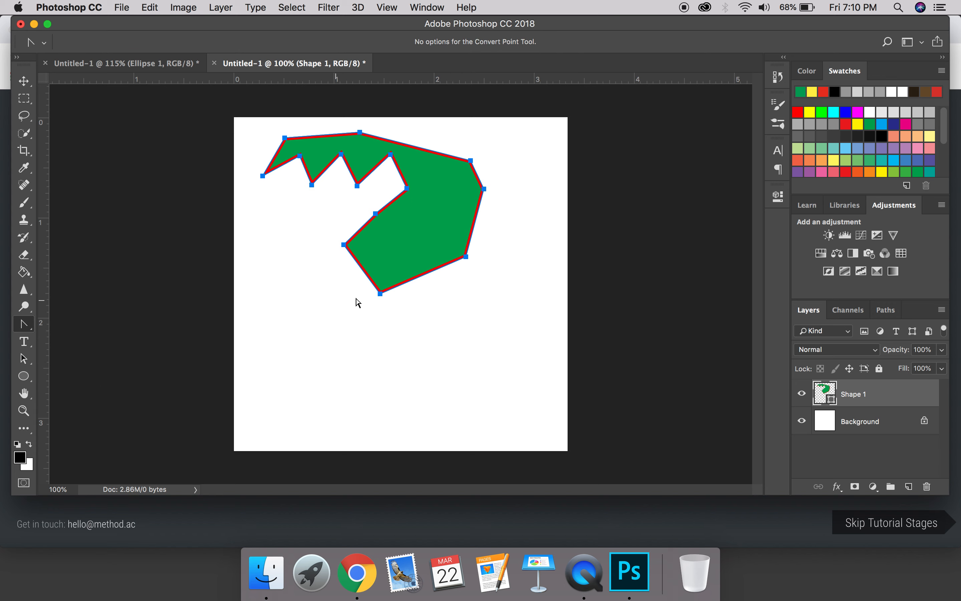
click(380, 294)
drag(380, 294, 363, 235)
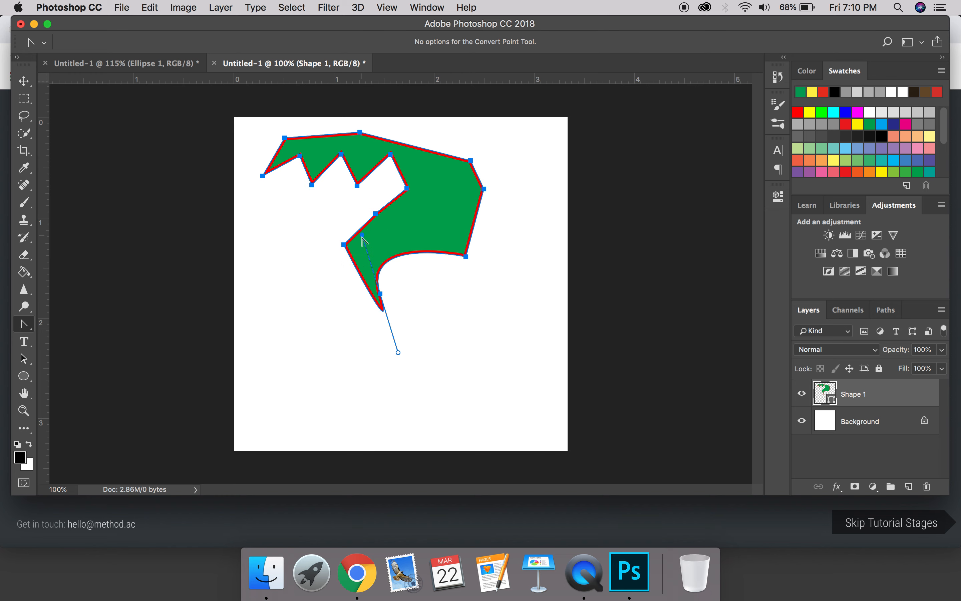
drag(470, 160, 426, 188)
drag(391, 154, 366, 214)
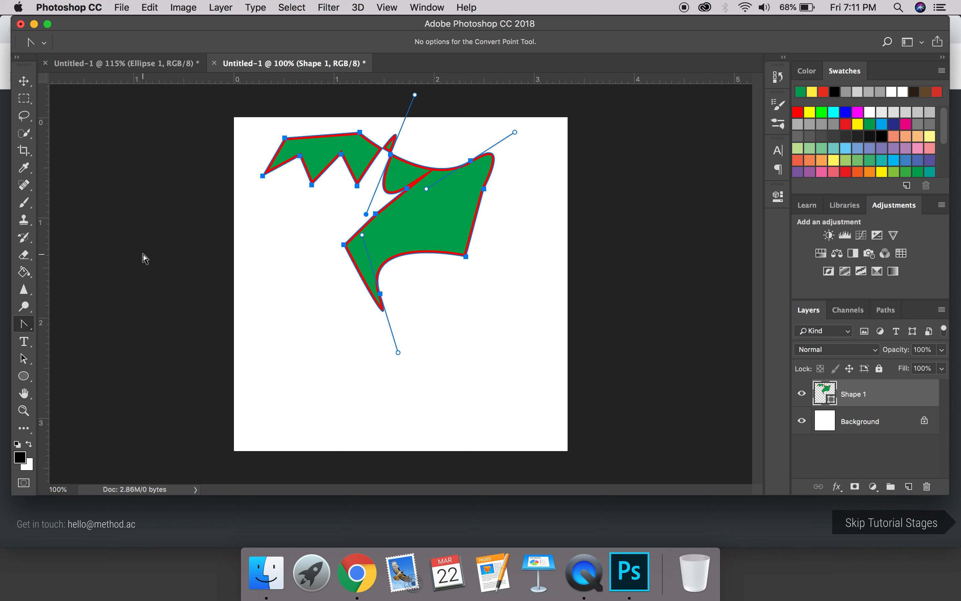
- Reposition three anchor points along the shape's inner edge with the Direct Selection tool to untangle the overlapping outline
click(30, 362)
drag(30, 363, 64, 371)
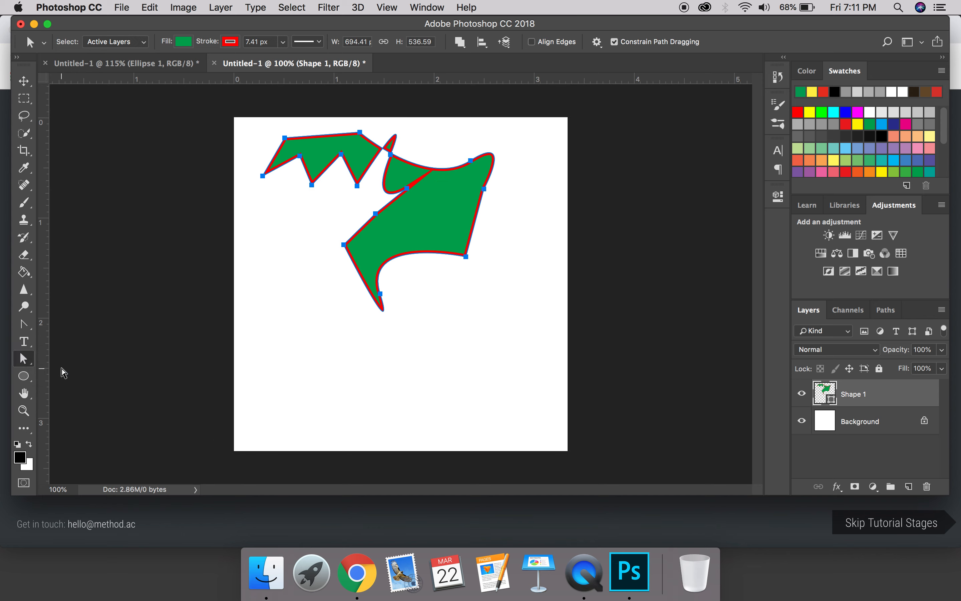
click(392, 156)
drag(415, 95, 387, 166)
drag(432, 209, 359, 228)
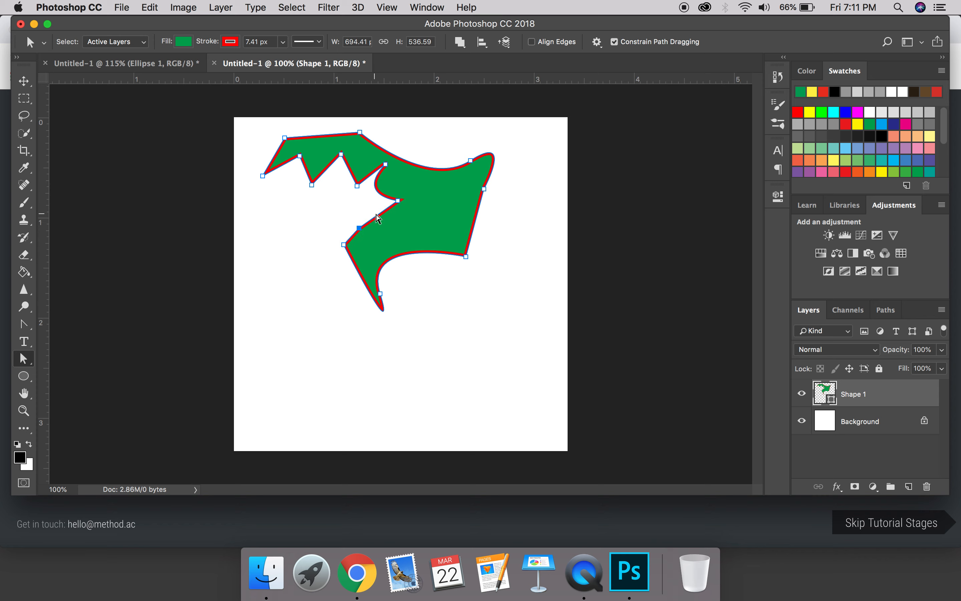
- Delete five anchor points, one on the inner diagonal edge and four around the zigzag end, with the Delete Anchor Point Tool
click(24, 329)
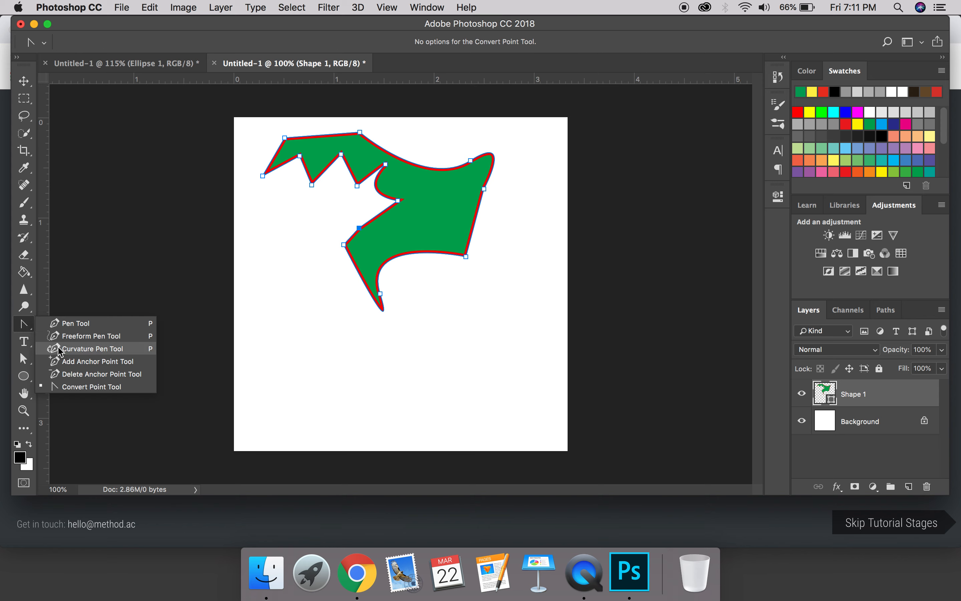
click(74, 375)
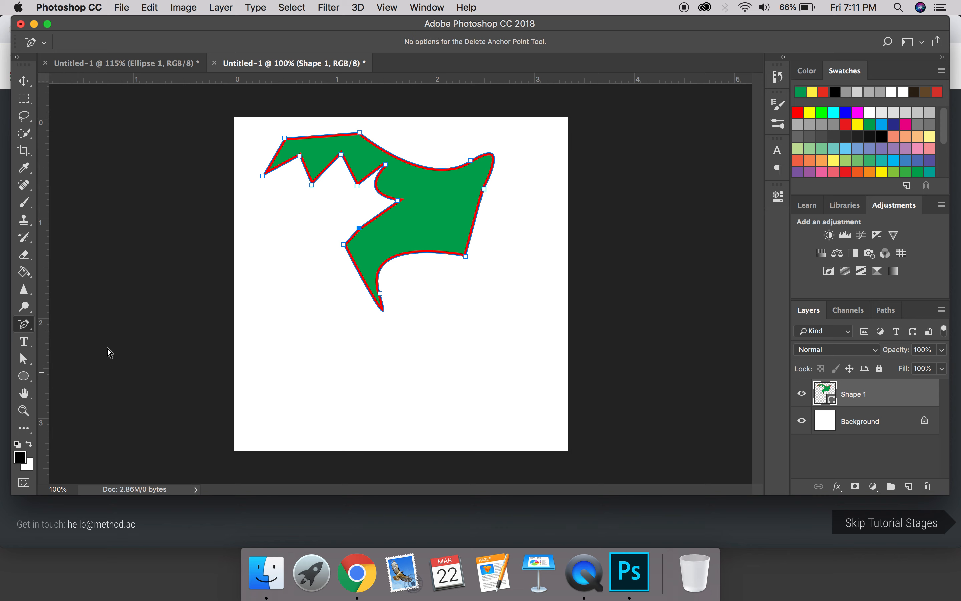
click(359, 228)
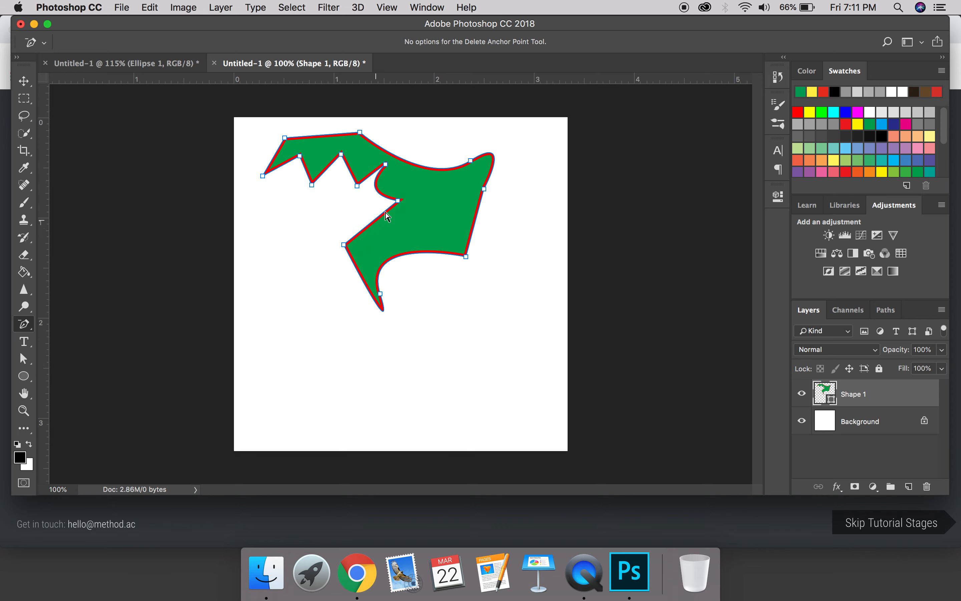
click(359, 185)
click(312, 185)
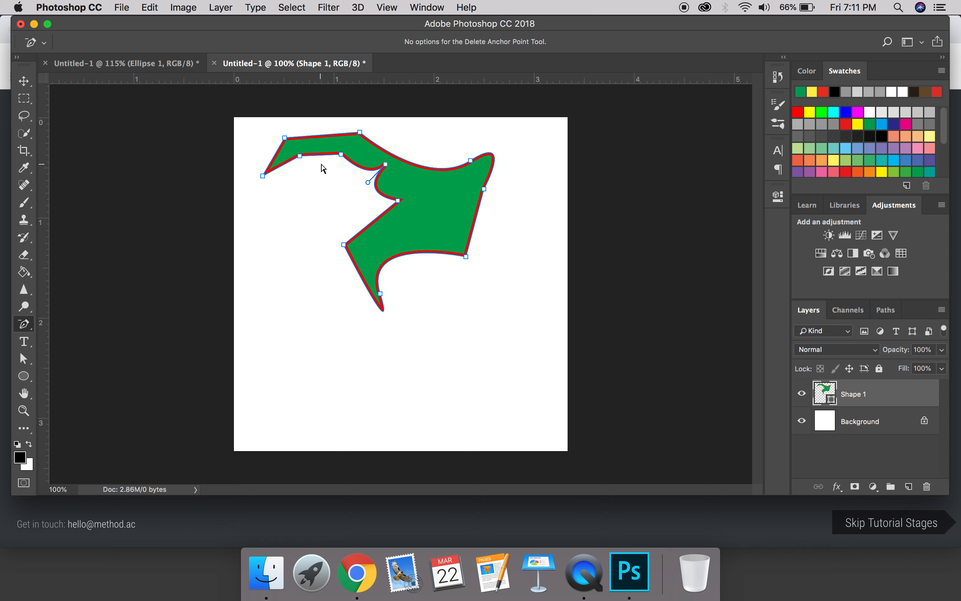
click(300, 156)
click(284, 139)
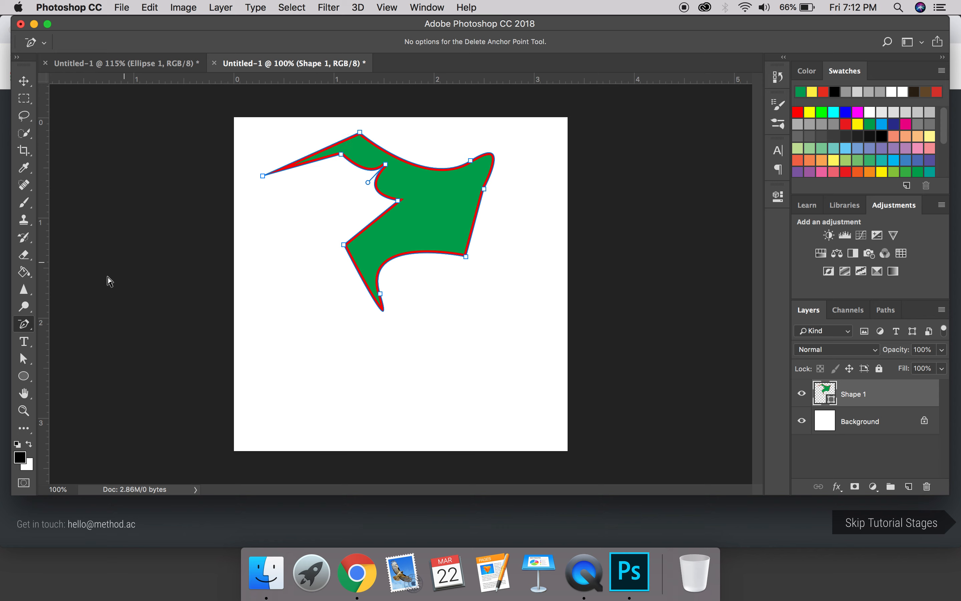
- Add an anchor point midway on the pointed end's upper edge and move it up and outward to round the end
click(29, 324)
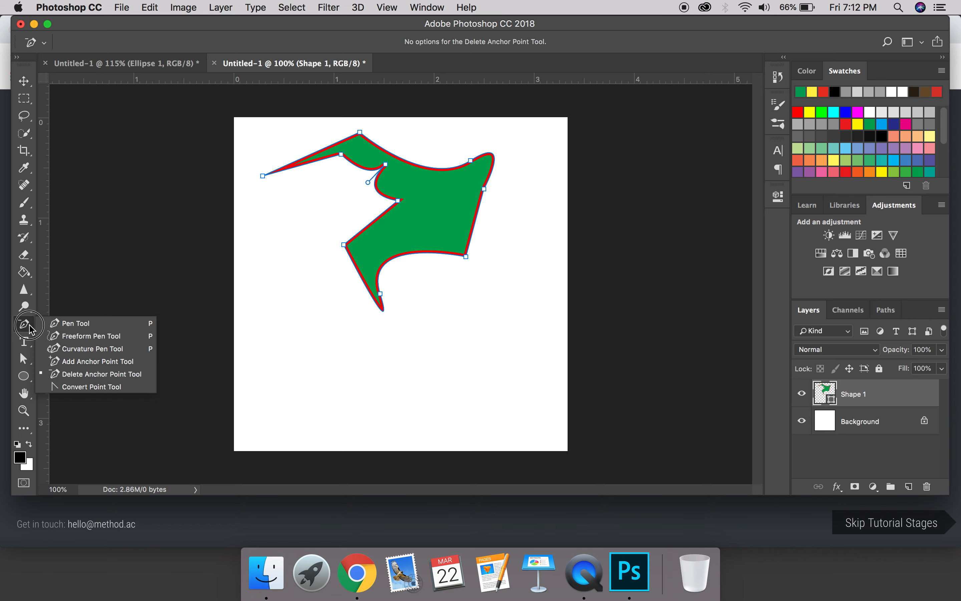
click(63, 362)
click(322, 149)
click(16, 360)
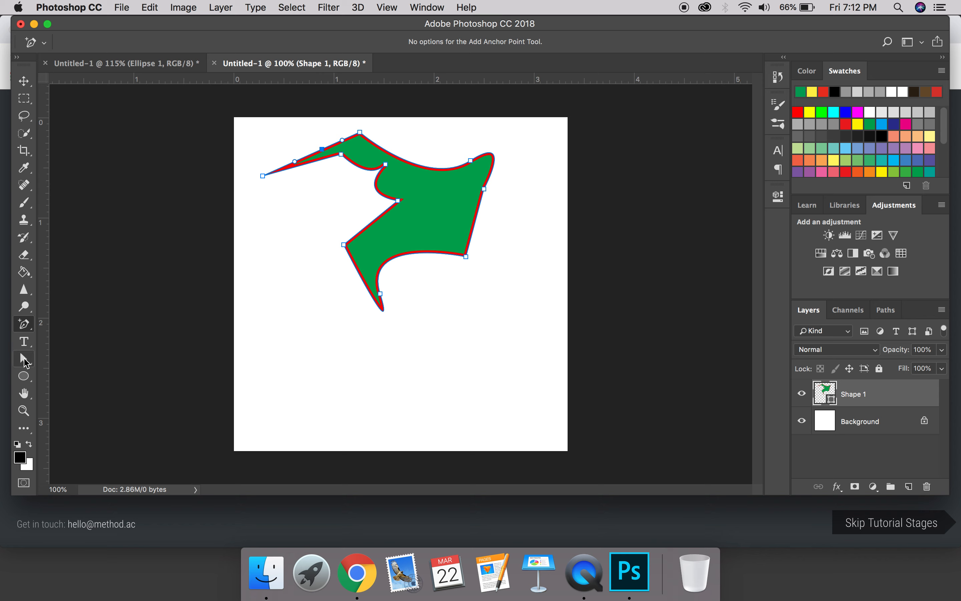
click(322, 150)
drag(322, 149, 287, 136)
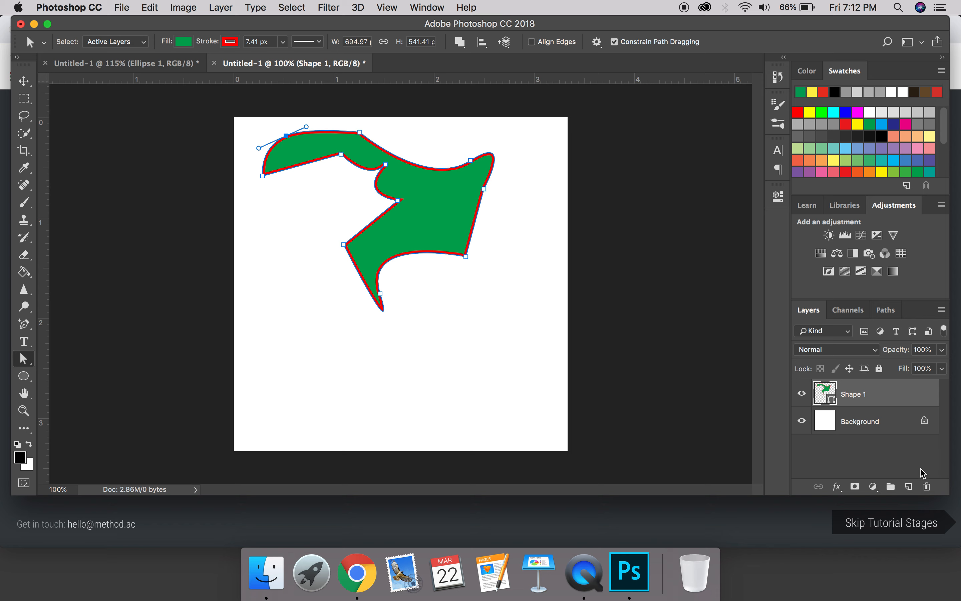
- Delete the Shape 1 layer containing the green shape
click(927, 487)
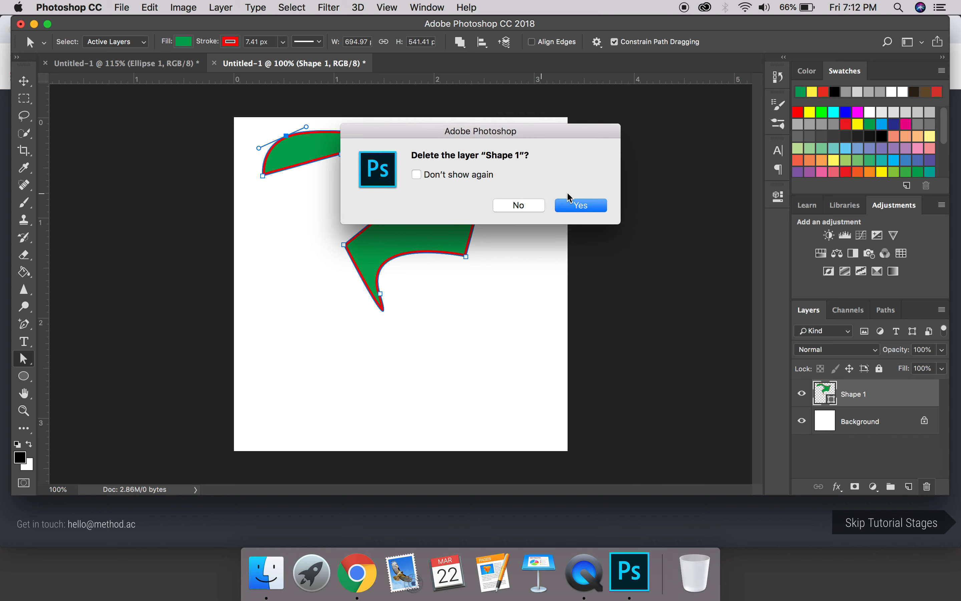
click(571, 205)
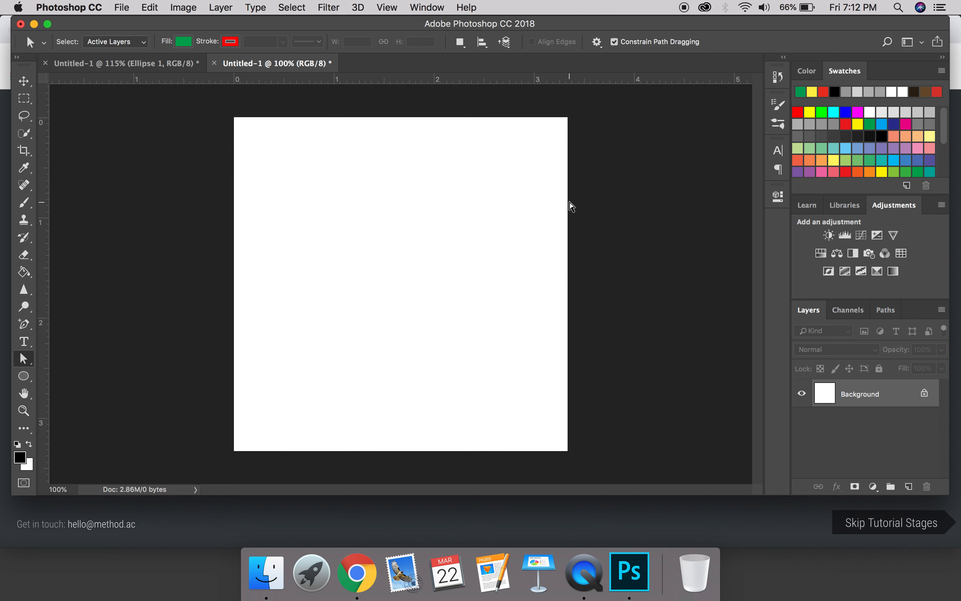
- Draw a closed Pen Tool shape about 682 x 517 px combining curved and straight segments, with an inner loop crossing itself
click(25, 327)
click(71, 323)
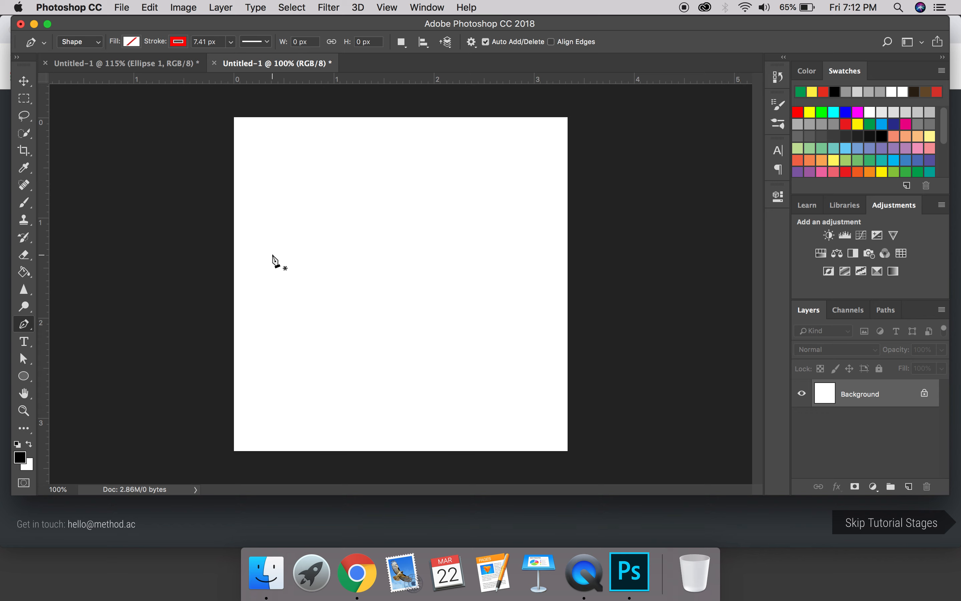
drag(272, 255, 277, 288)
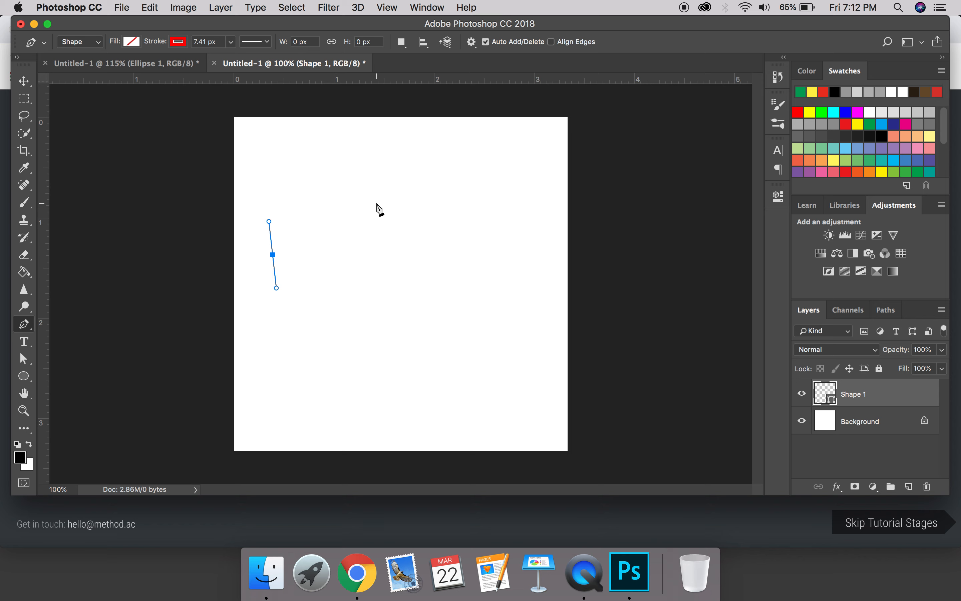
mouse_move(377, 202)
mouse_down()
mouse_move(372, 192)
mouse_move(299, 191)
mouse_up()
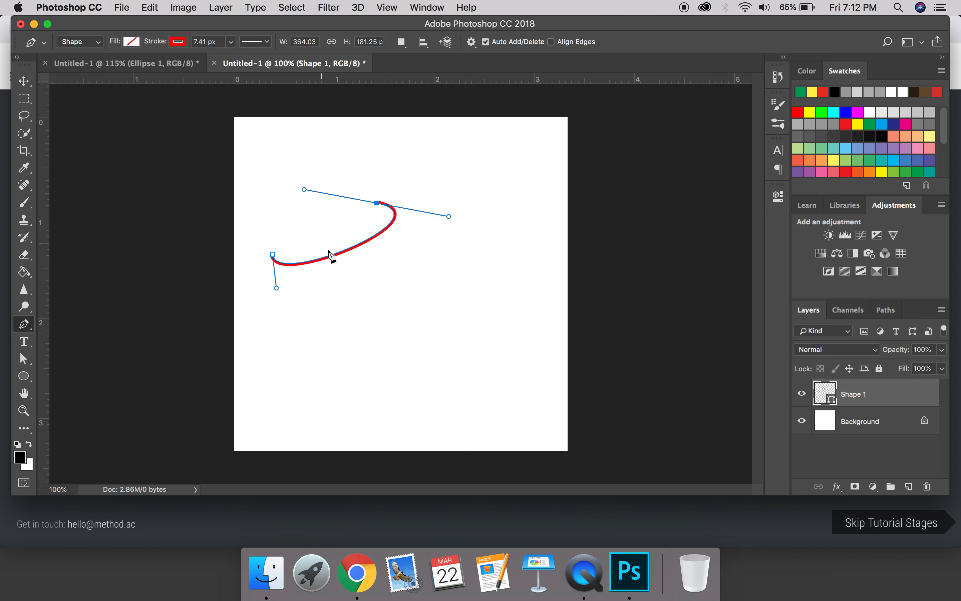
drag(348, 296, 392, 322)
click(479, 297)
click(499, 223)
click(470, 175)
click(412, 153)
drag(303, 173, 280, 219)
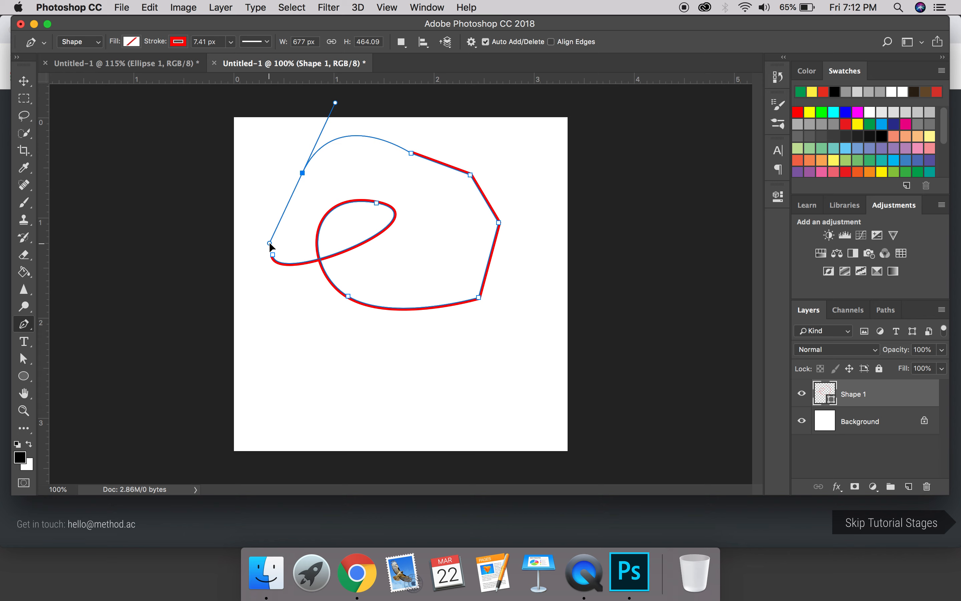
click(273, 254)
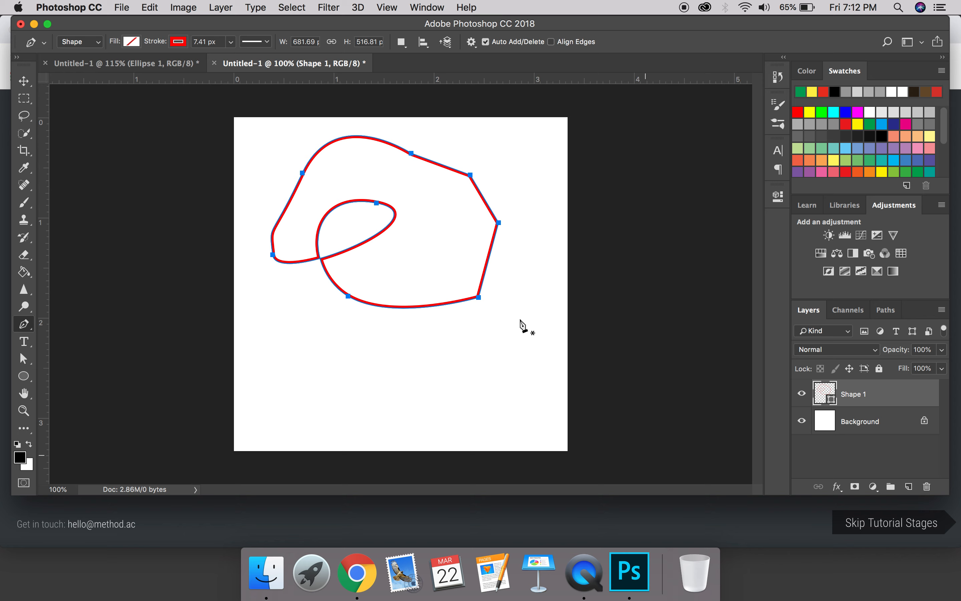
- Fill the looped shape with light blue and delete its layer
click(131, 41)
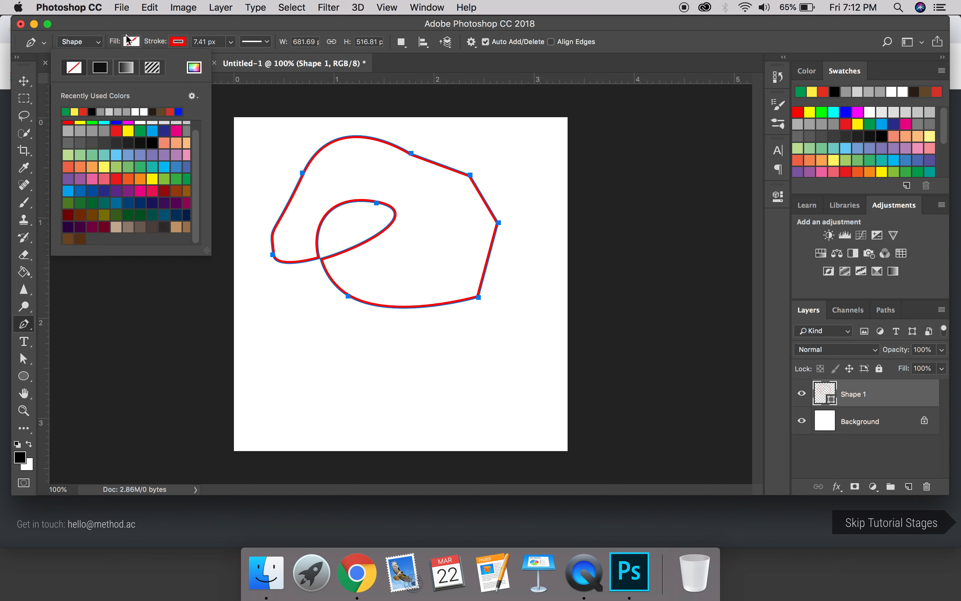
click(128, 155)
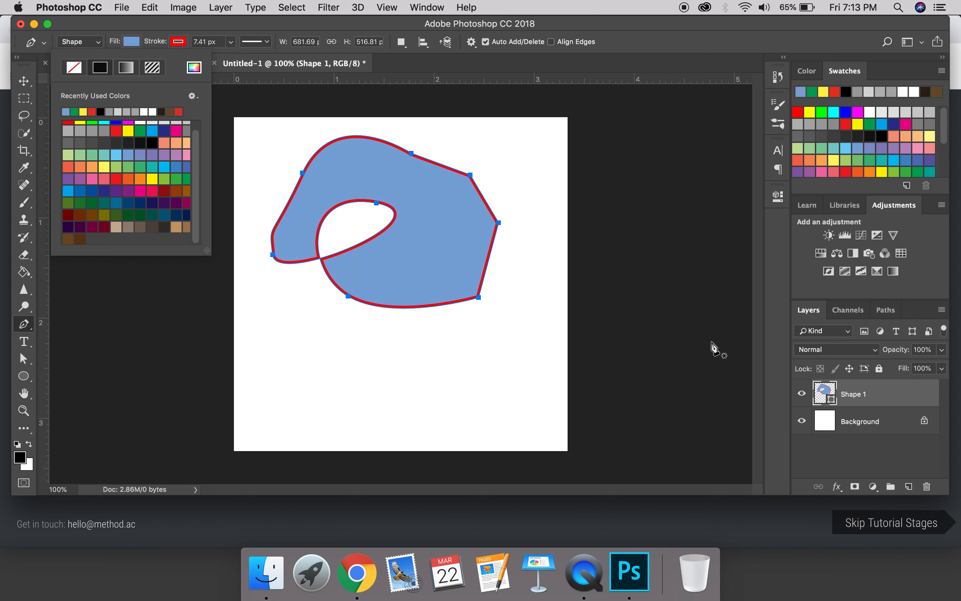
click(204, 28)
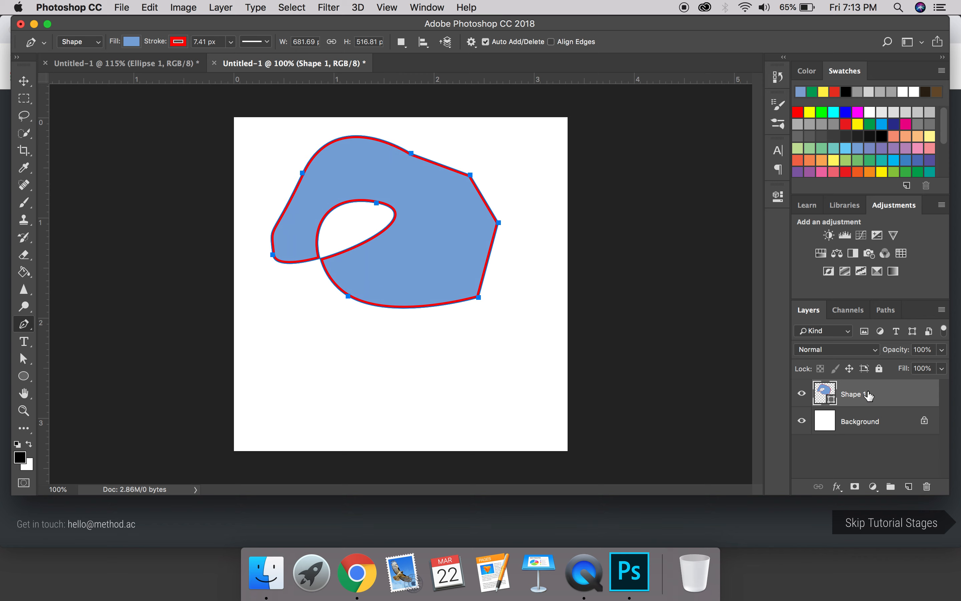
key(Delete)
- Draw a freehand outline about 657 x 591 px with the Freeform Pen Tool, with a leaf-shaped loop rising from a wide base
click(25, 324)
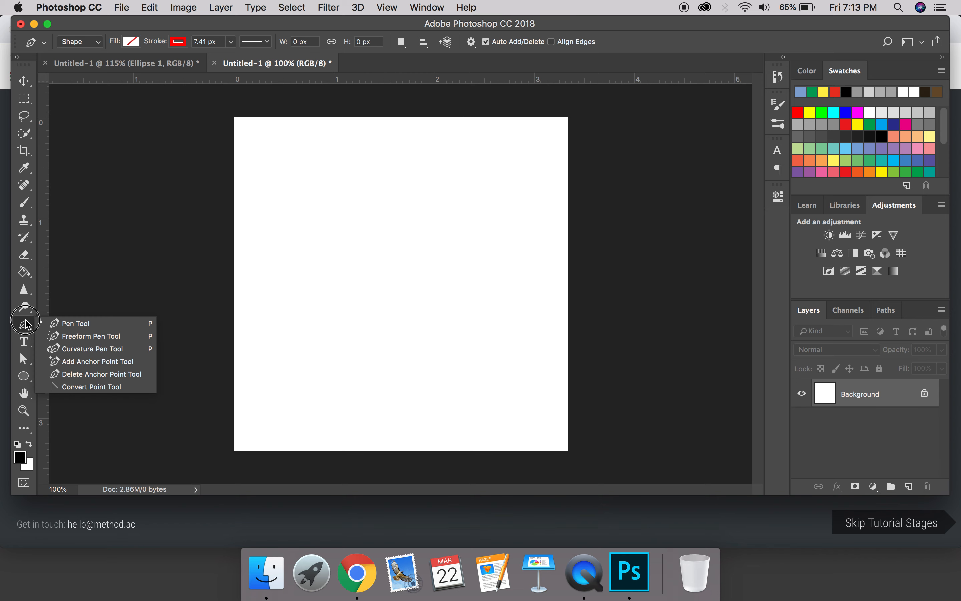
click(60, 338)
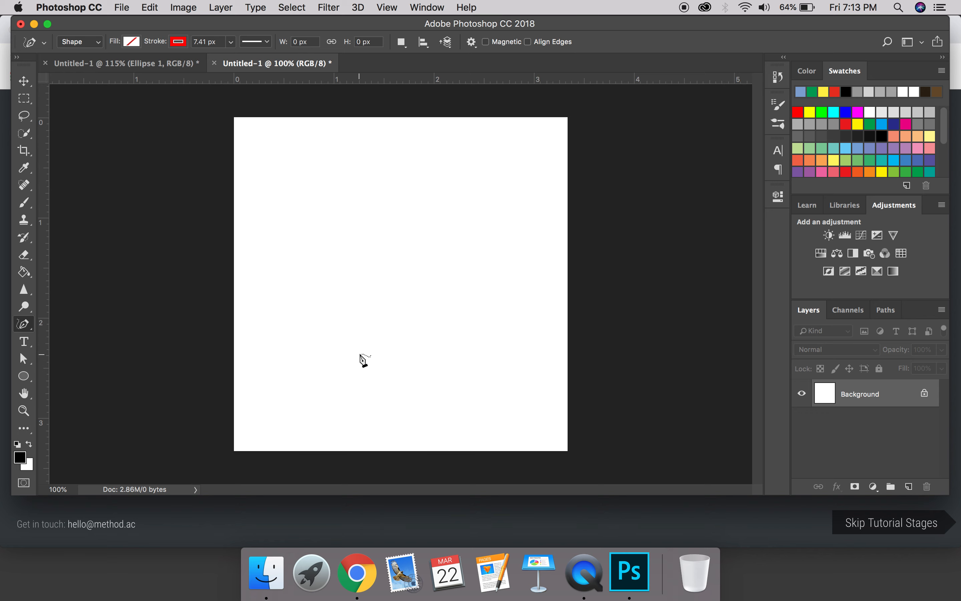
mouse_move(283, 416)
mouse_down()
mouse_move(262, 362)
mouse_move(360, 381)
mouse_move(414, 339)
mouse_move(389, 265)
mouse_move(361, 254)
mouse_move(387, 343)
mouse_move(472, 359)
mouse_move(475, 402)
mouse_move(393, 433)
mouse_move(286, 420)
mouse_up()
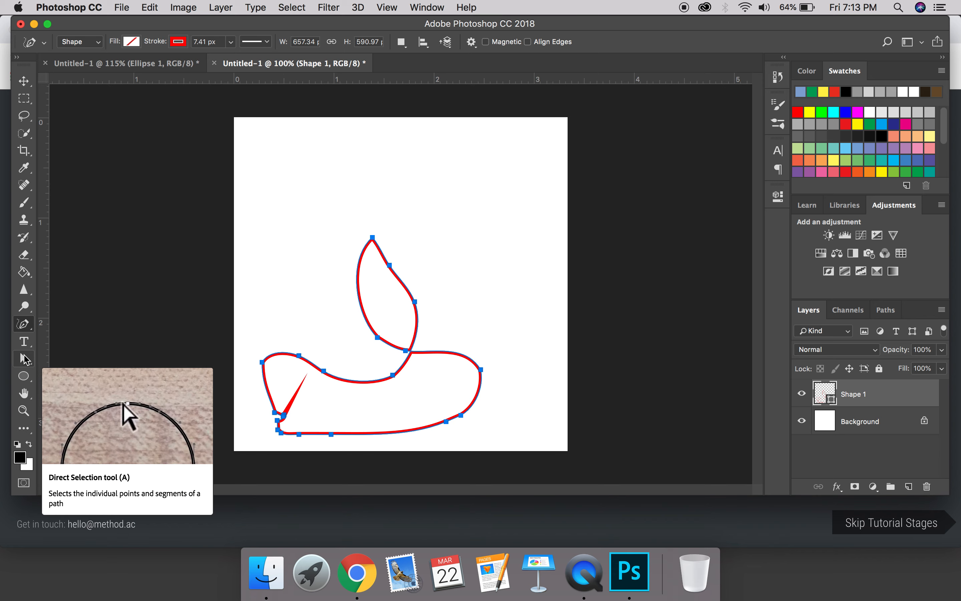
- Raise the anchor point on the freeform outline's left hump into a tall peak with the Direct Selection tool
click(25, 359)
click(299, 357)
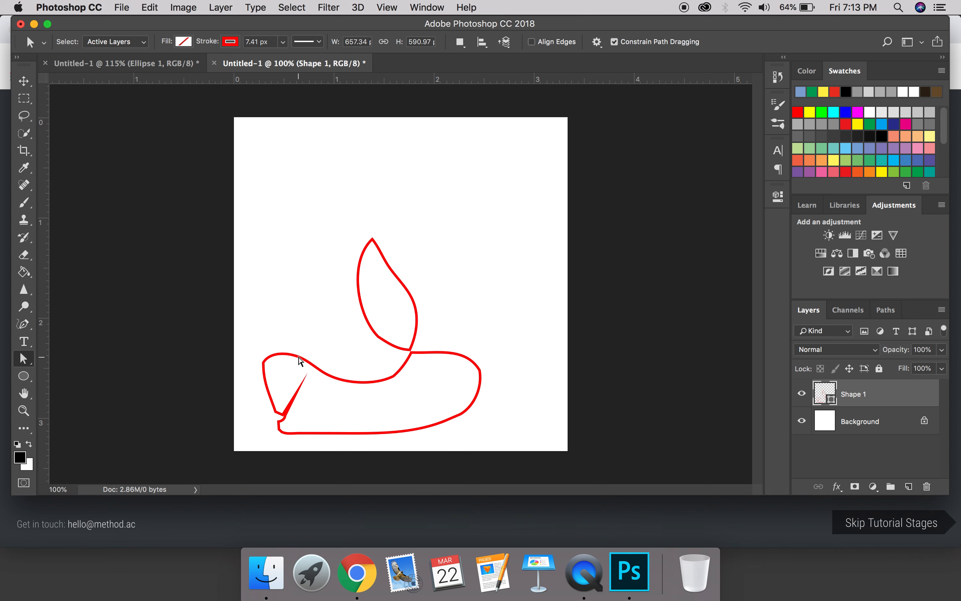
drag(301, 361, 296, 294)
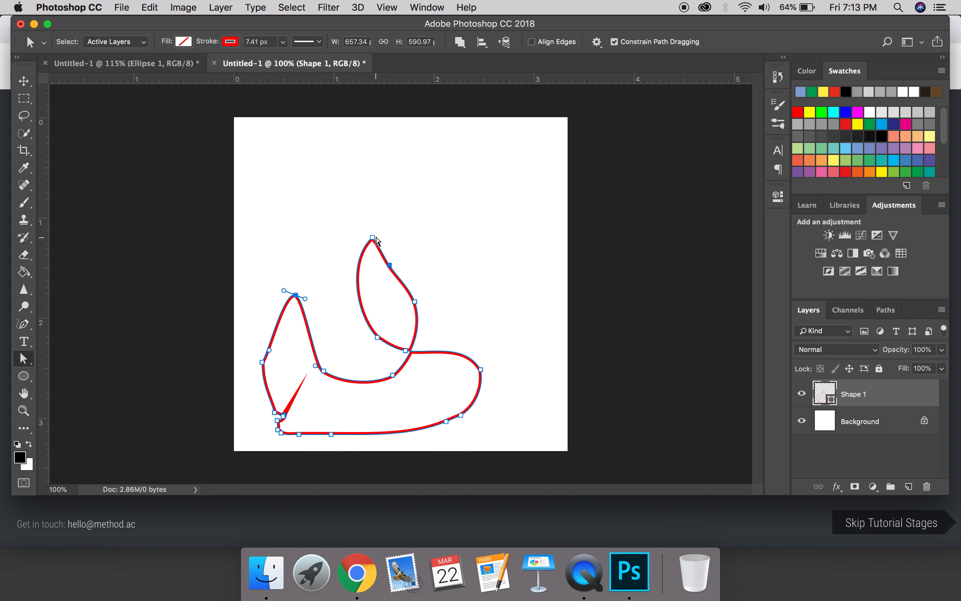
- Pull the freehand leaf loop's tip and lower-left anchor point out toward the upper right, and delete the shape's layer
drag(373, 238, 424, 158)
drag(378, 341, 516, 262)
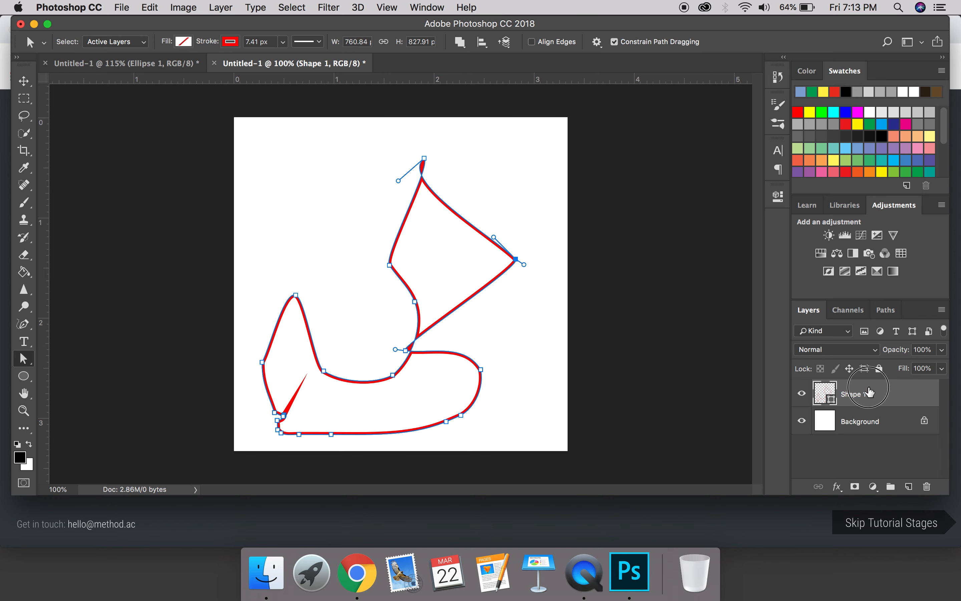
key(BackSpace)
click(868, 388)
key(BackSpace)
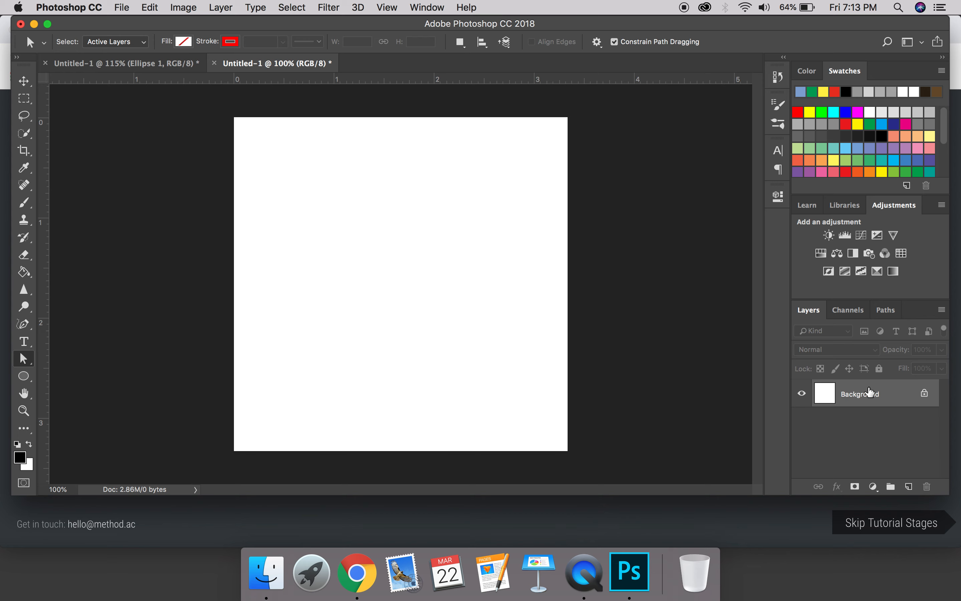
- Draw an unfilled ellipse about 663 x 683 px with a red stroke on the canvas using the Ellipse Tool
click(24, 324)
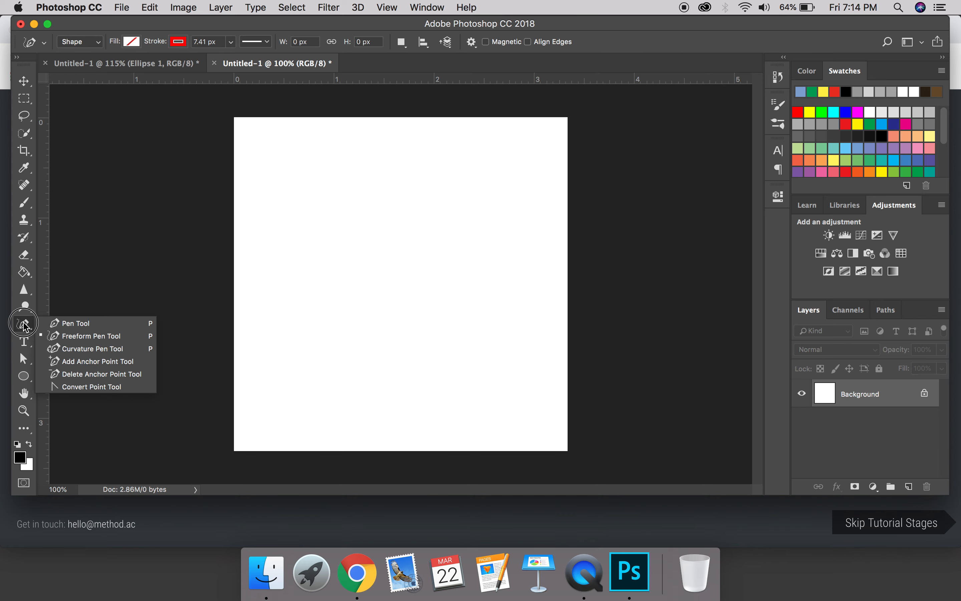
click(77, 321)
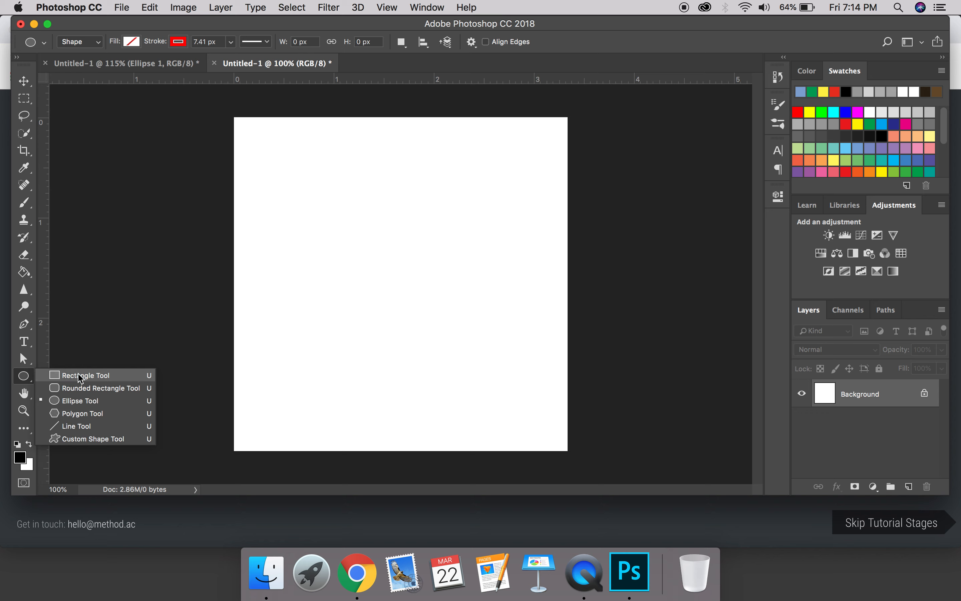
click(78, 402)
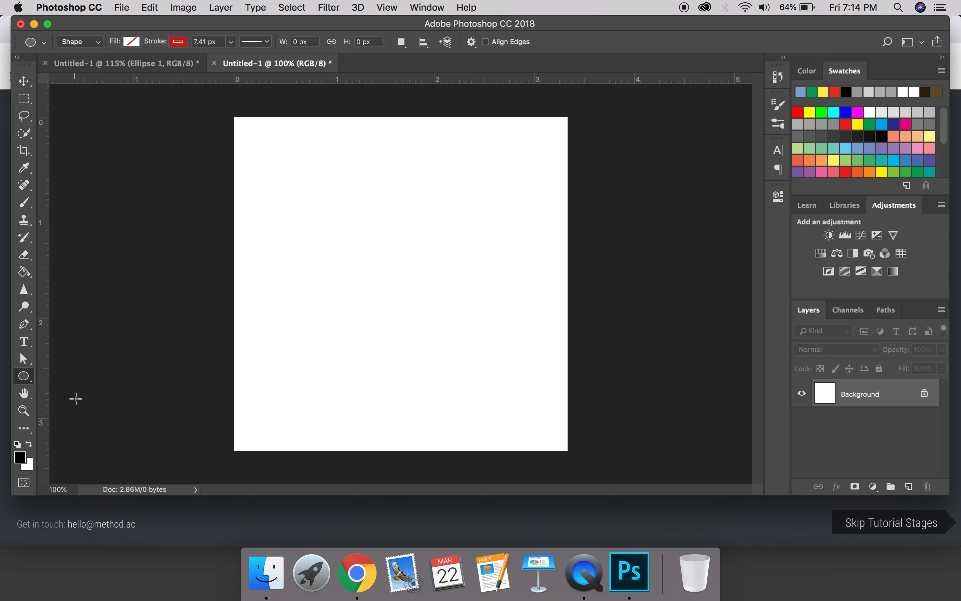
drag(298, 189, 517, 416)
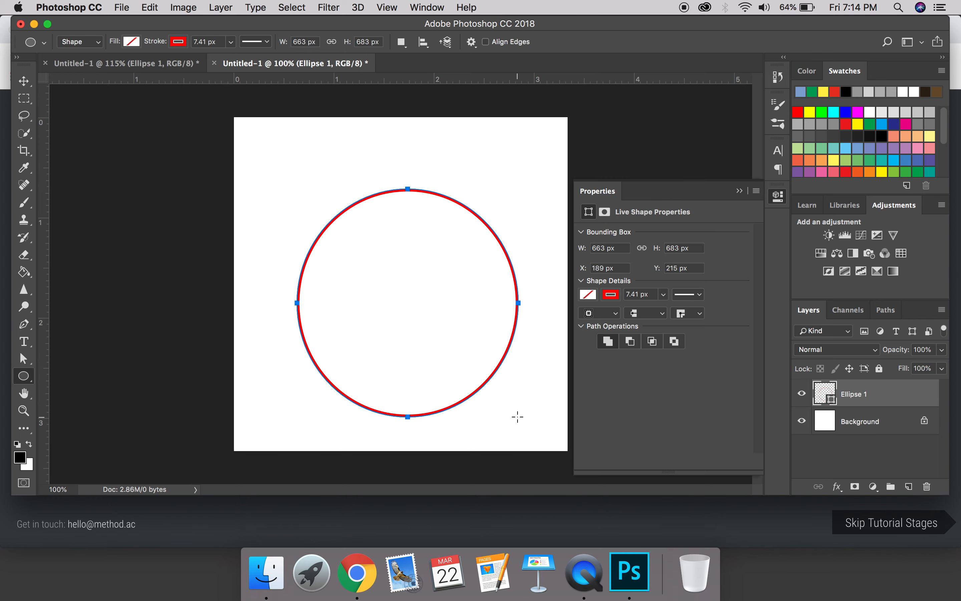
click(739, 191)
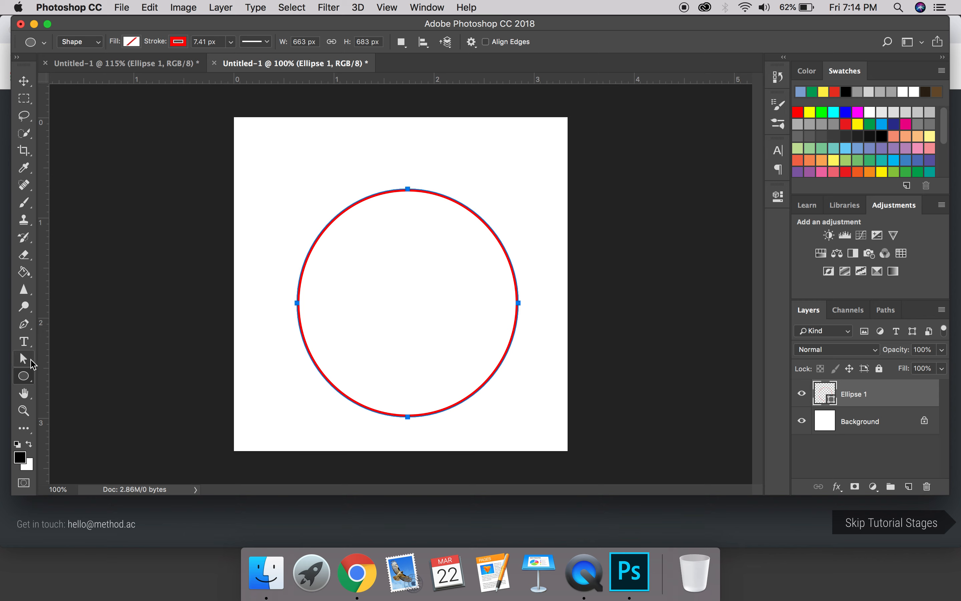
- Reshape the ellipse by moving its right anchor point inward and swinging that point's handles, and delete the ellipse's layer
click(25, 359)
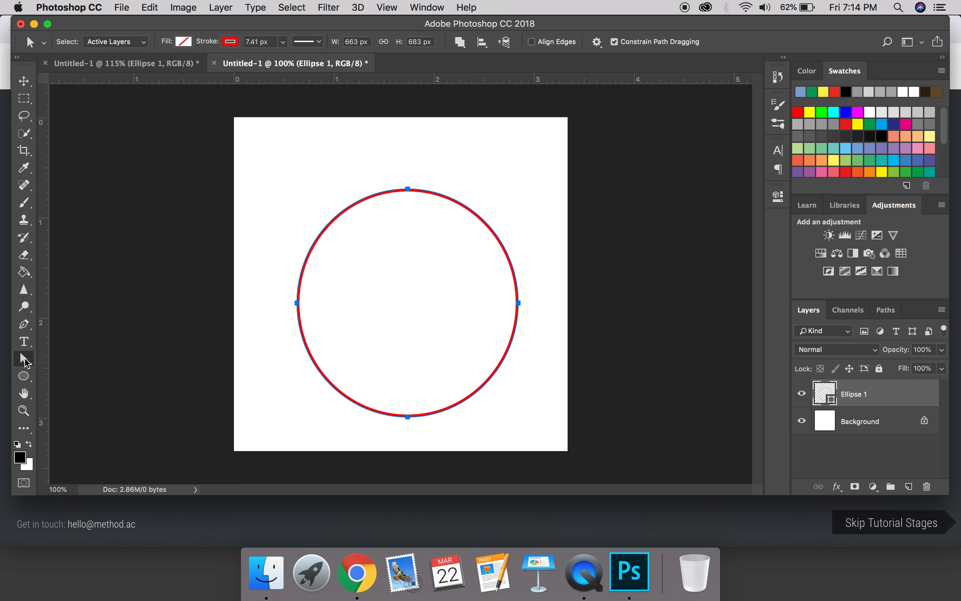
drag(513, 308, 318, 298)
click(496, 301)
mouse_move(318, 235)
mouse_down()
mouse_move(369, 232)
mouse_move(403, 194)
mouse_move(425, 197)
mouse_up()
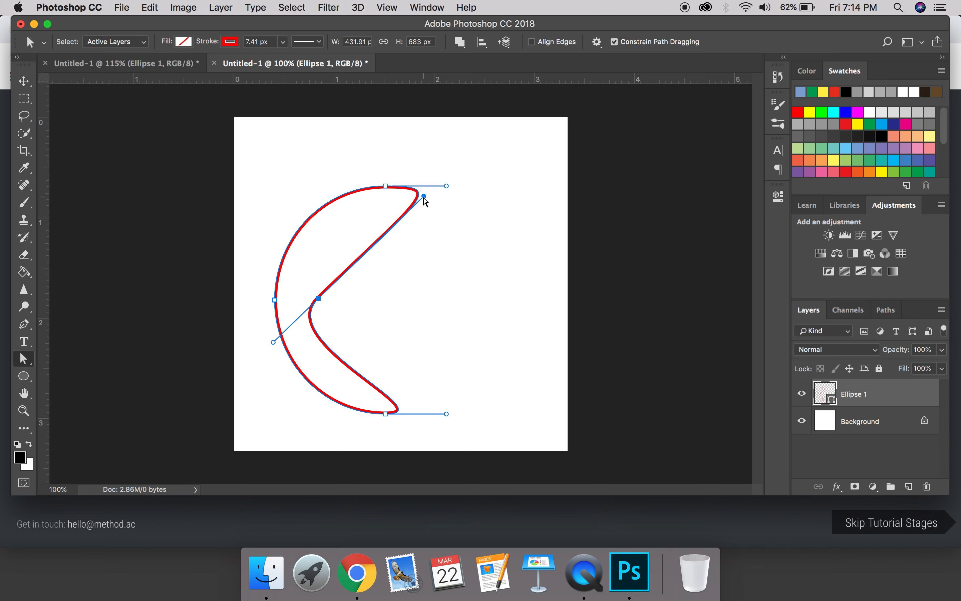
mouse_move(423, 196)
mouse_down()
mouse_move(472, 274)
mouse_move(496, 285)
mouse_up()
key(Delete)
- Add the text DIG2109 in Bebas Neue Regular at 48 pt near the canvas's left edge
click(23, 341)
click(272, 261)
text(DIG2109)
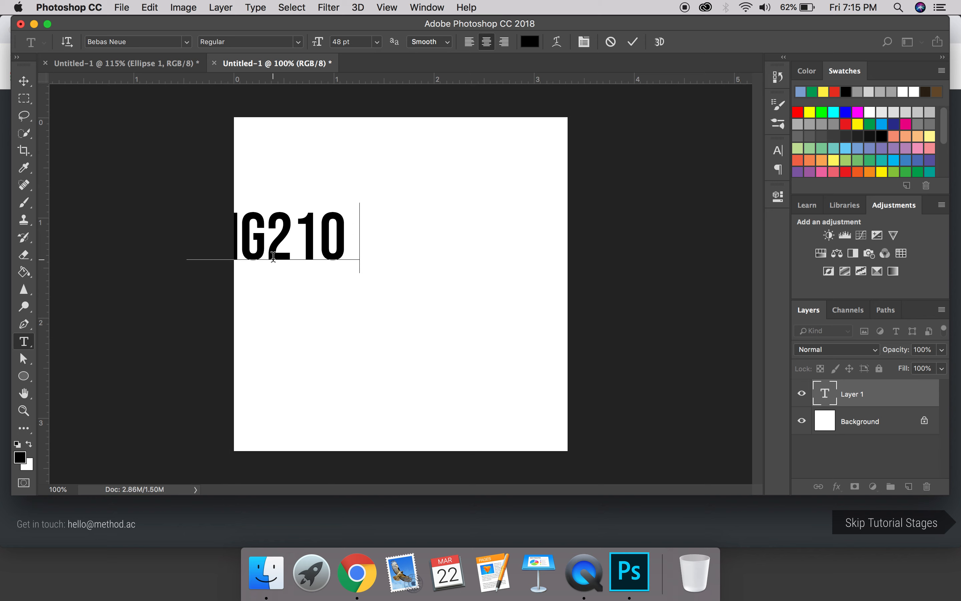
click(629, 42)
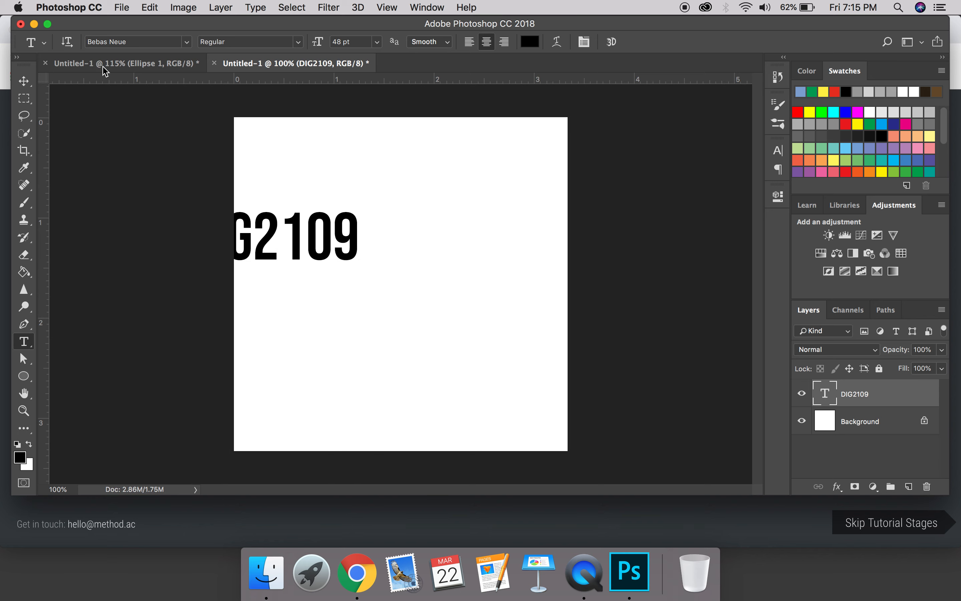
- Move the DIG2109 text fully onto the canvas, slightly above the centre, and convert it to a shape
click(24, 82)
drag(312, 236, 441, 267)
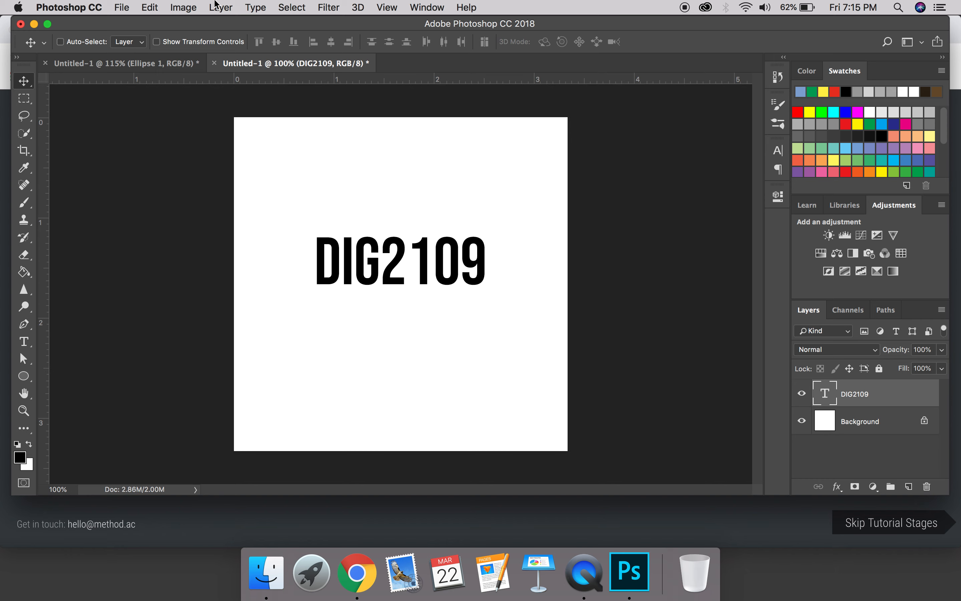
click(265, 10)
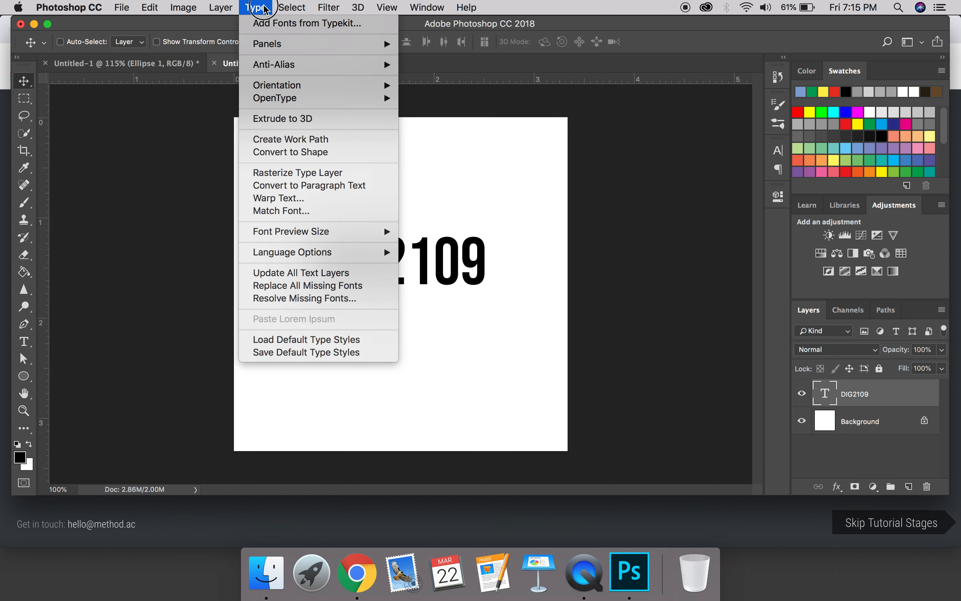
click(289, 155)
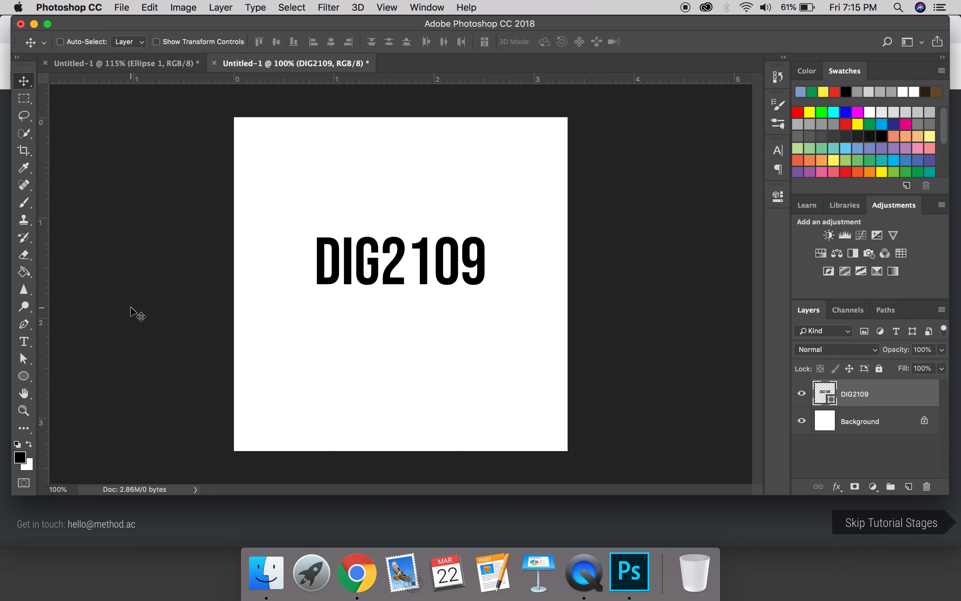
- Stretch the letter D upward by moving its upper outer and inner anchor points with the Direct Selection tool
key(super+equal)
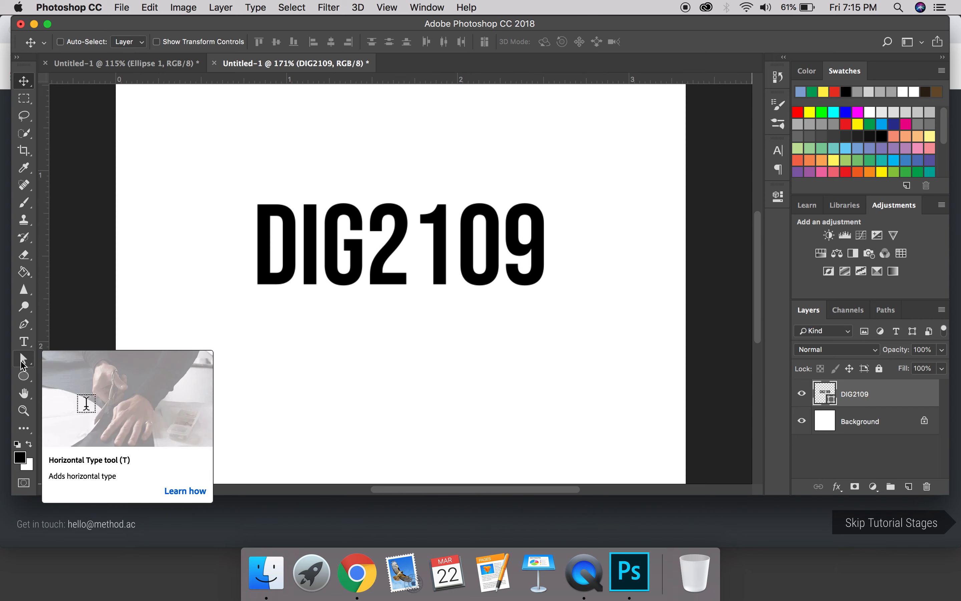
click(21, 360)
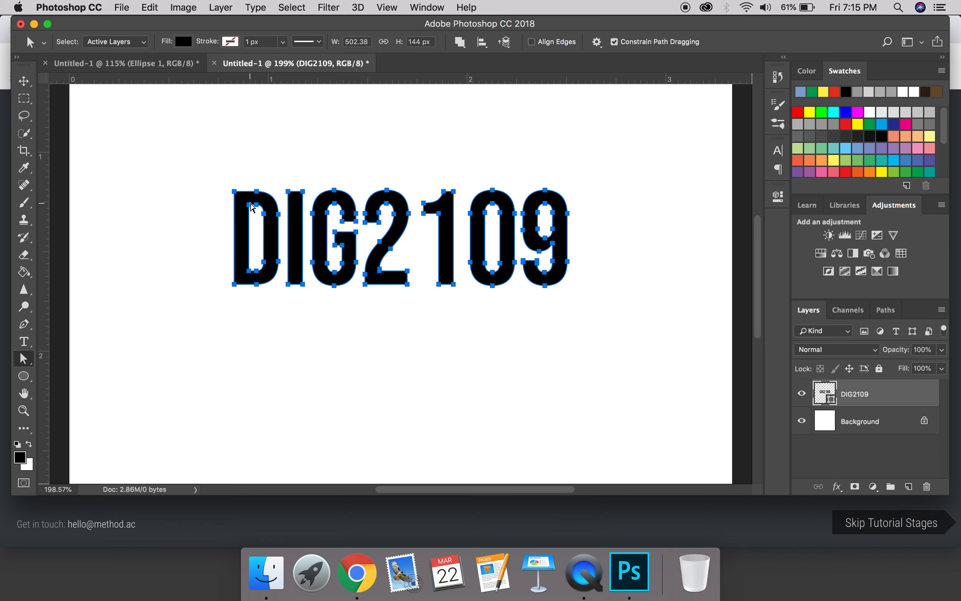
click(235, 191)
drag(235, 191, 202, 158)
drag(257, 191, 268, 155)
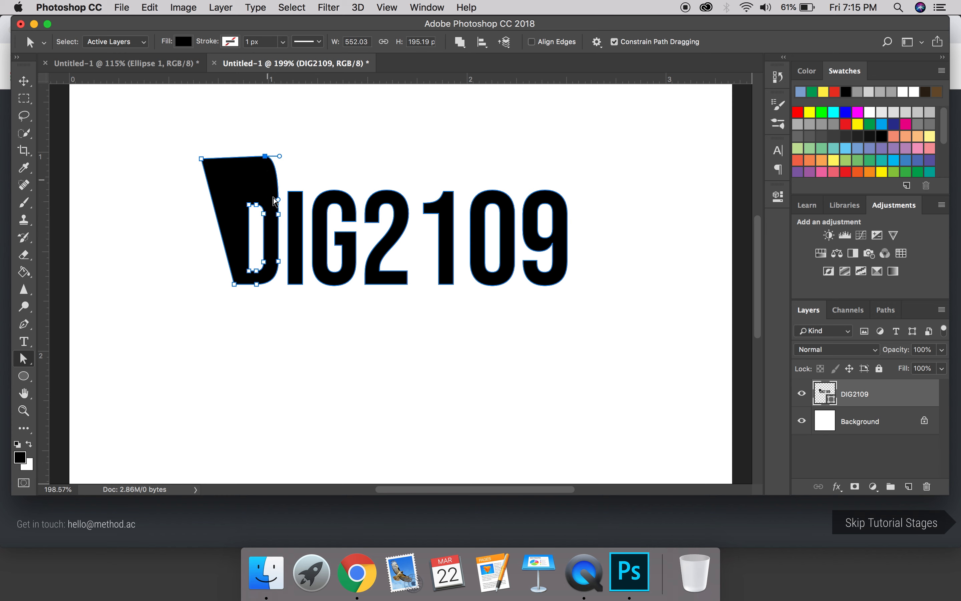
drag(249, 204, 258, 170)
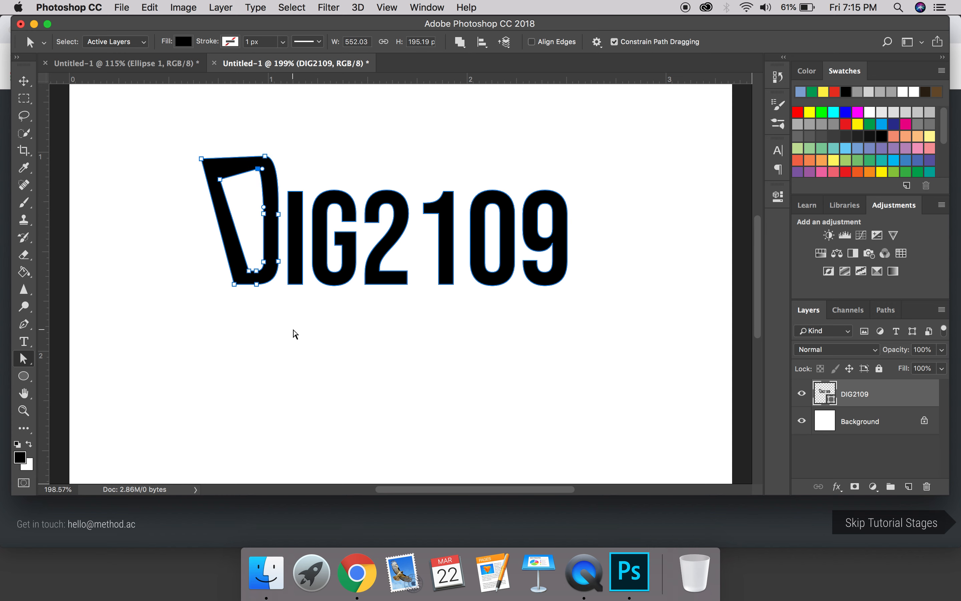
- Revert the letter D edits by returning to the Convert to Shape history state
key(super+z)
key(super+z)
key(super+z)
key(super+z)
click(777, 76)
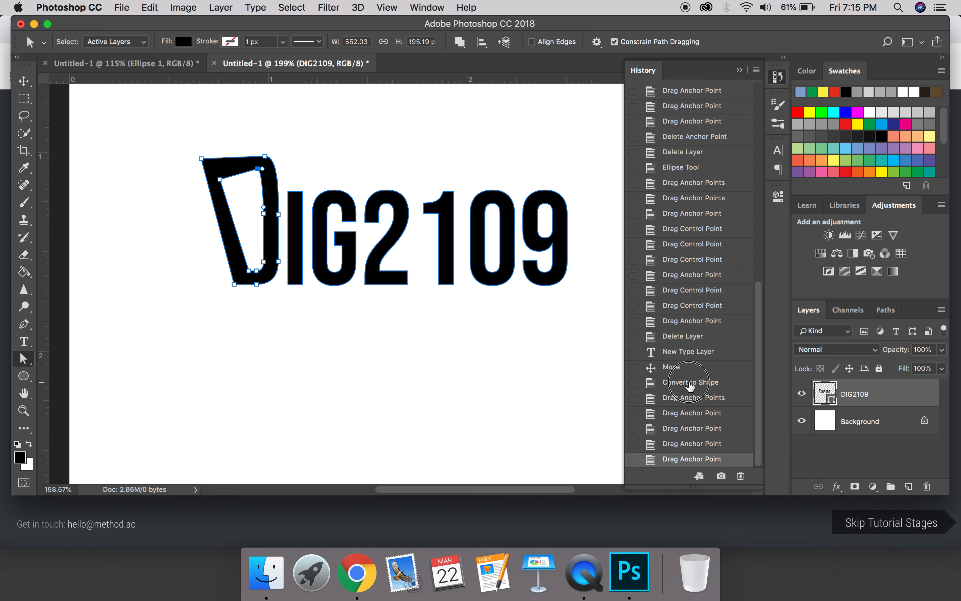
click(691, 381)
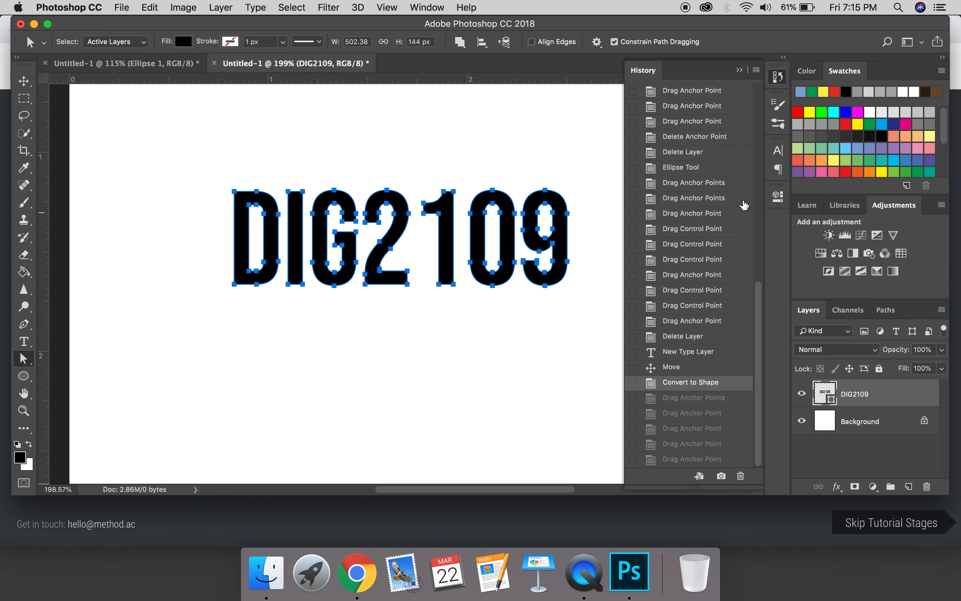
click(739, 70)
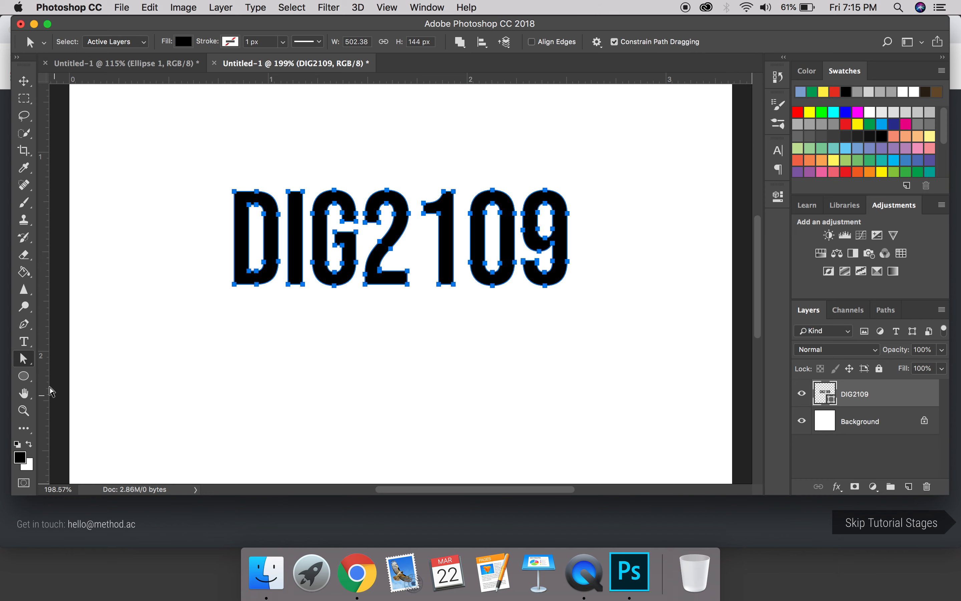
- Move the digits 2, 1, 0 and 9 individually to staggered heights with the Path Selection tool
click(24, 359)
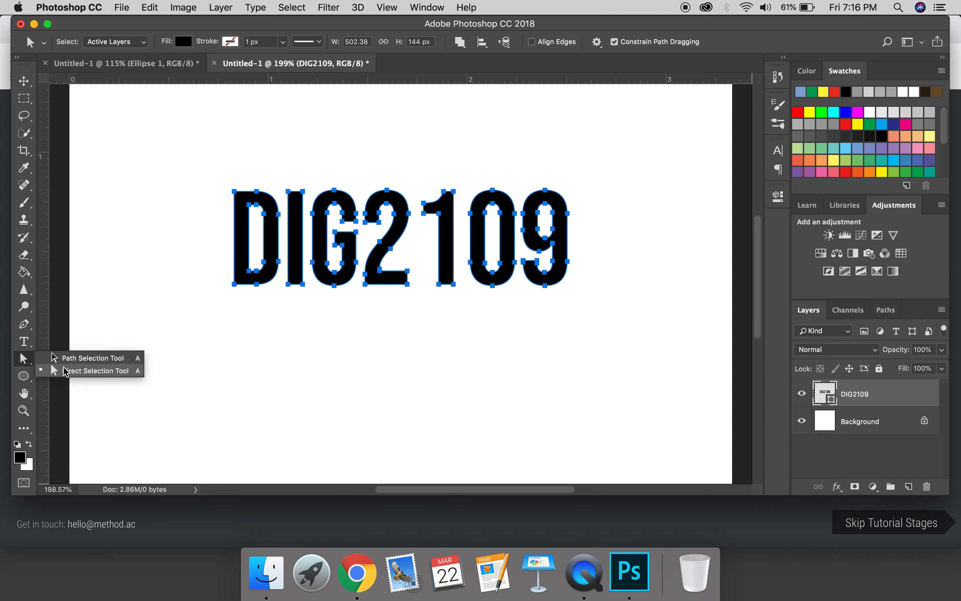
click(66, 359)
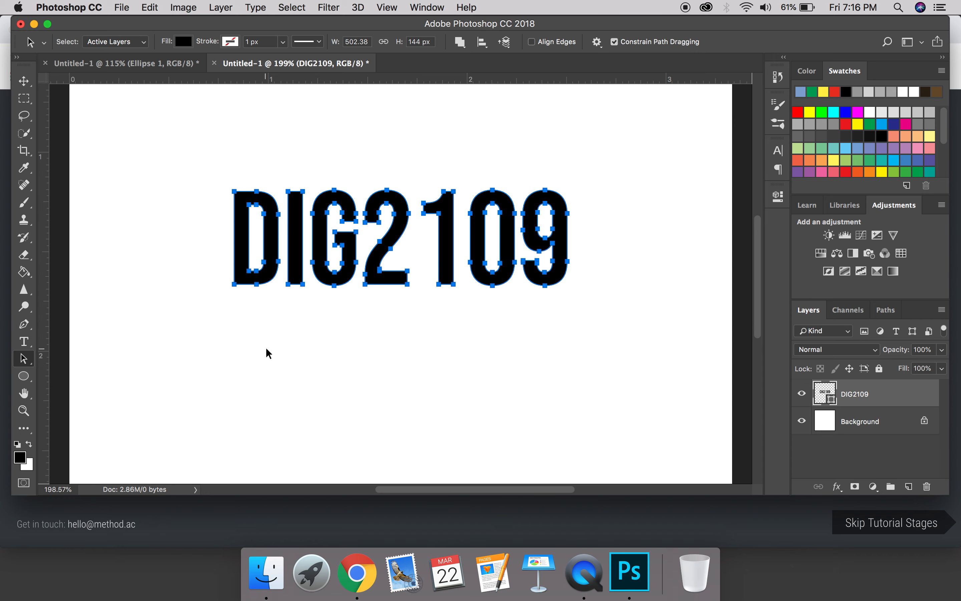
click(267, 353)
mouse_move(381, 261)
mouse_down()
mouse_move(371, 316)
mouse_move(388, 278)
mouse_up()
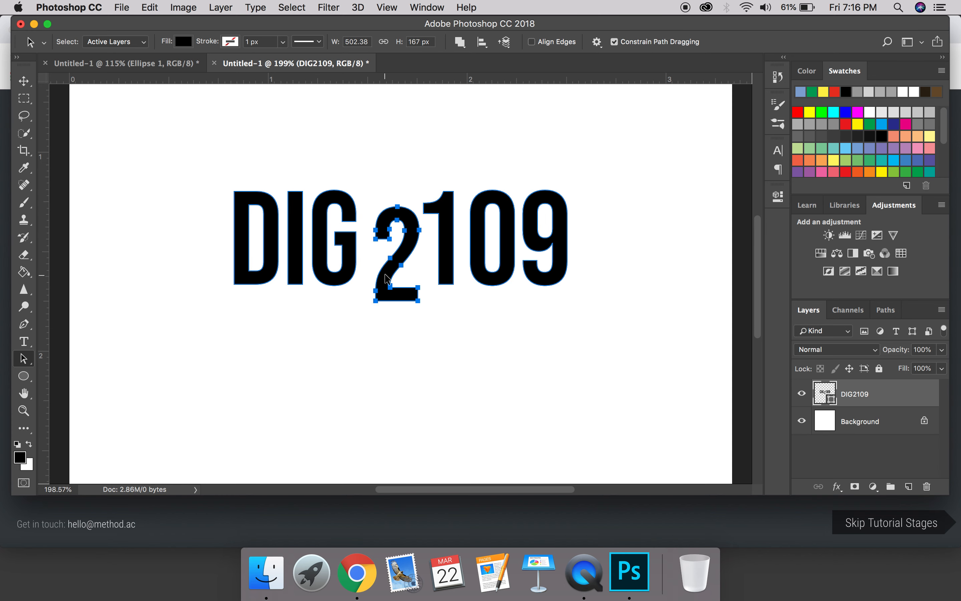
click(444, 261)
drag(445, 260, 457, 284)
click(481, 251)
click(556, 250)
drag(556, 250, 533, 230)
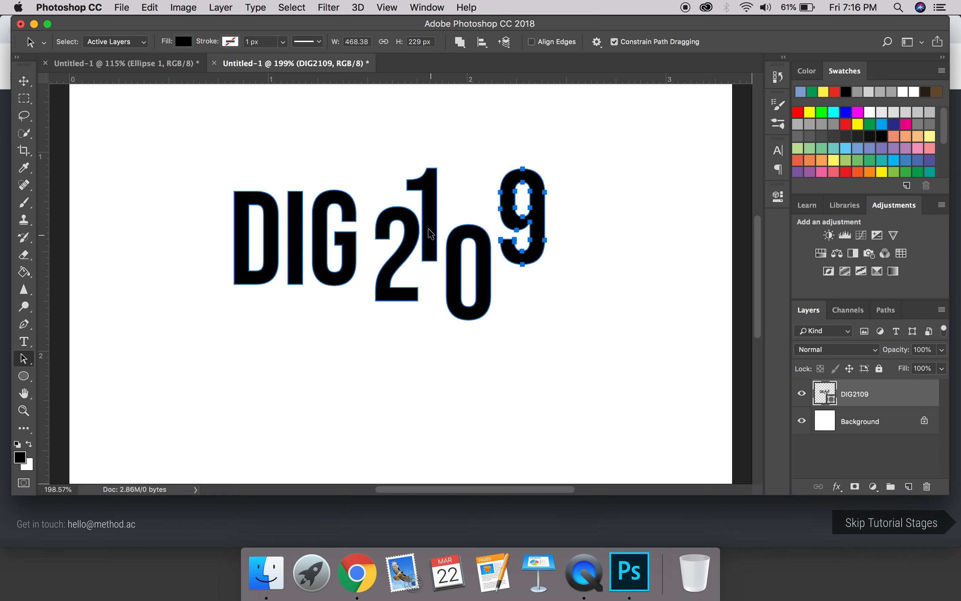
- Flip the digit 9's path horizontally, rotate it 90° clockwise, and deselect the shape layer
click(433, 212)
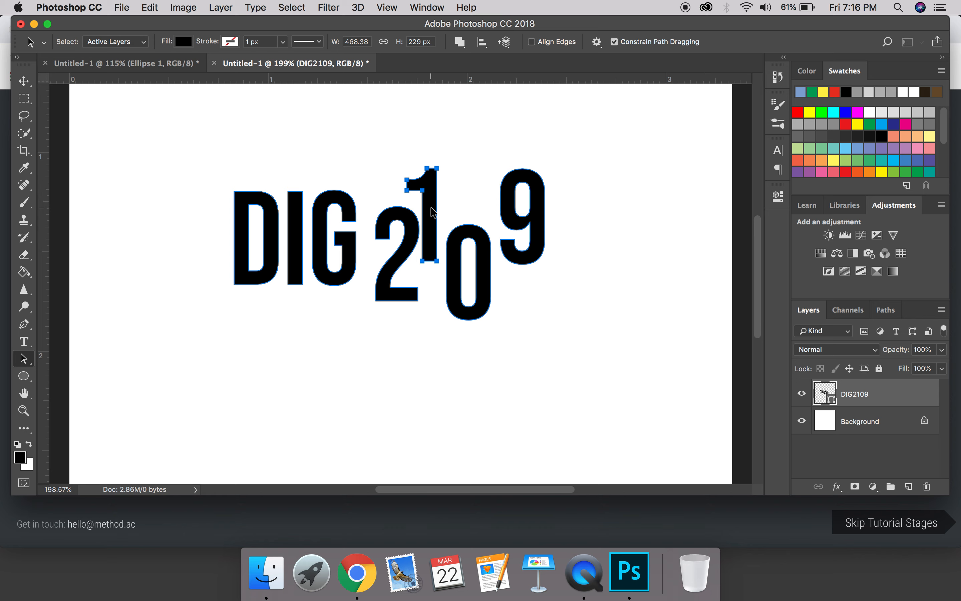
click(537, 219)
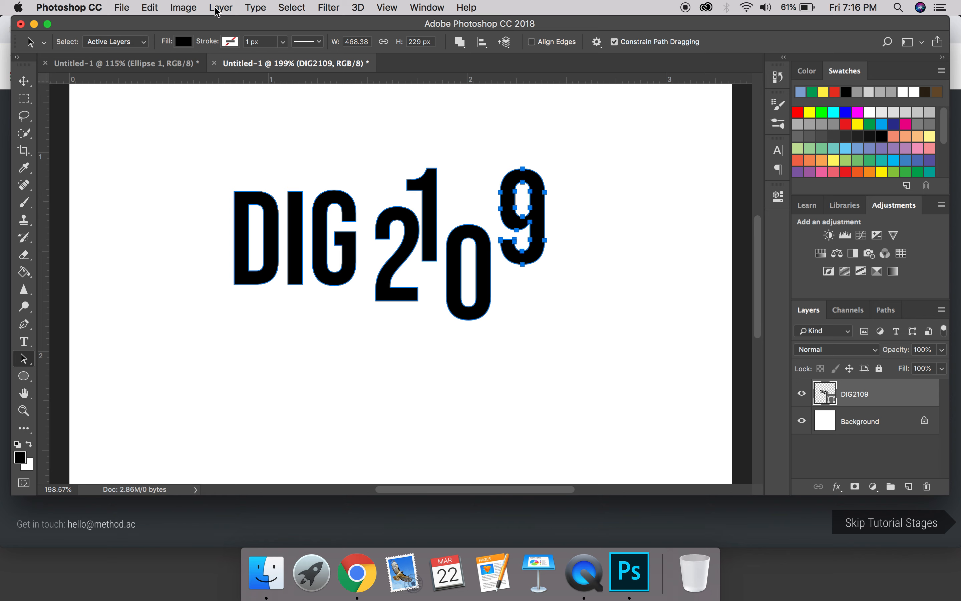
click(151, 6)
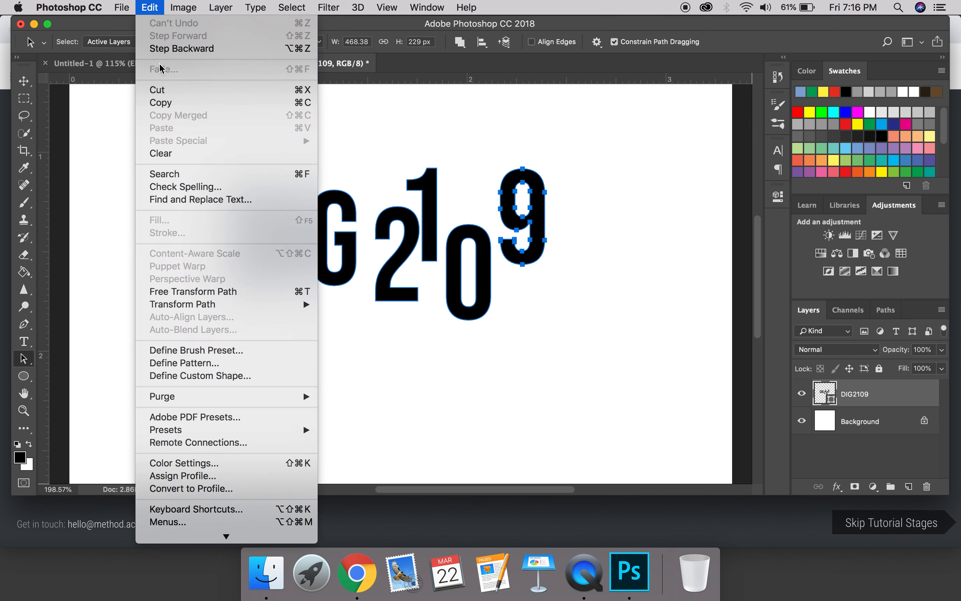
mouse_move(217, 306)
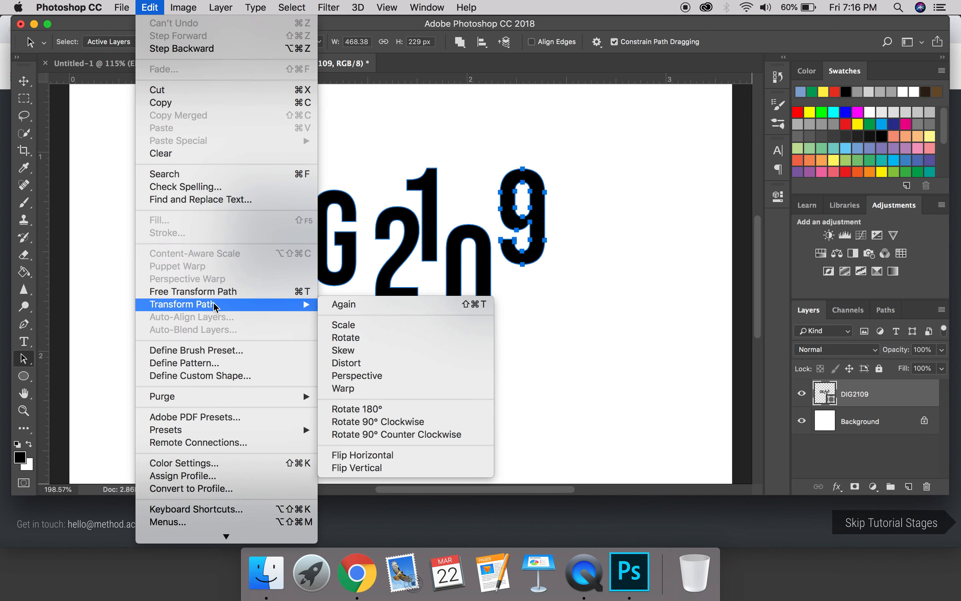
click(386, 455)
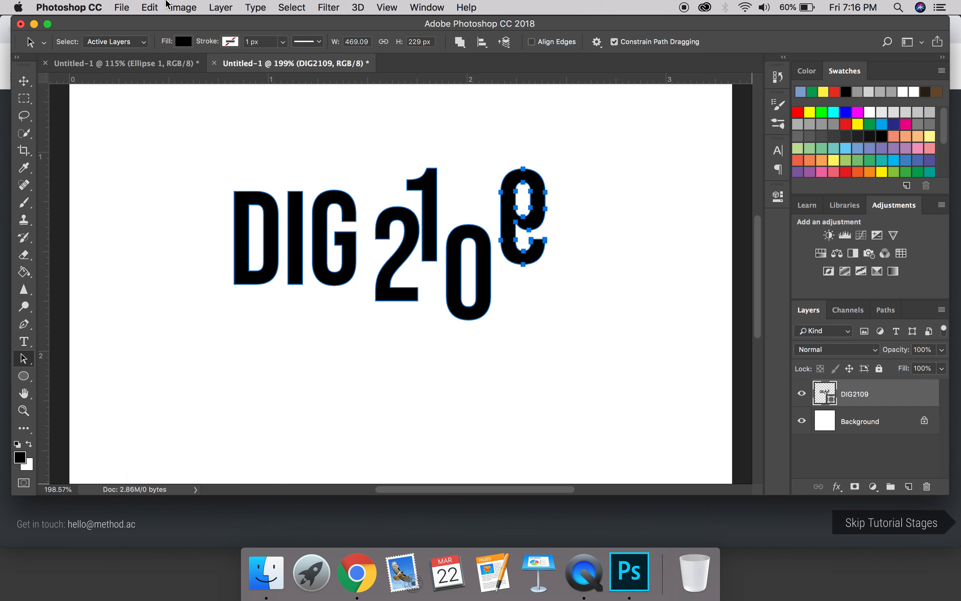
click(156, 8)
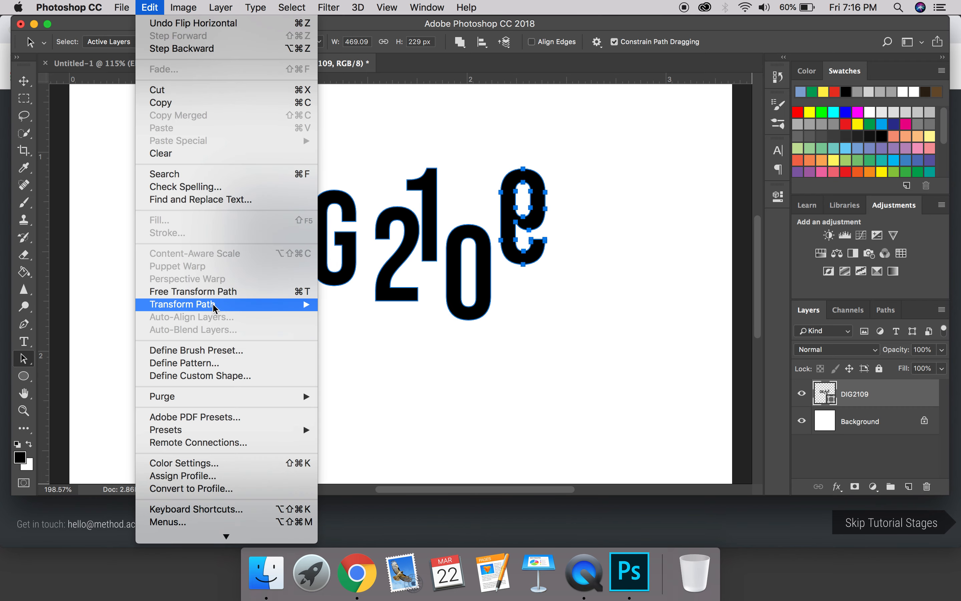
mouse_move(216, 306)
click(380, 422)
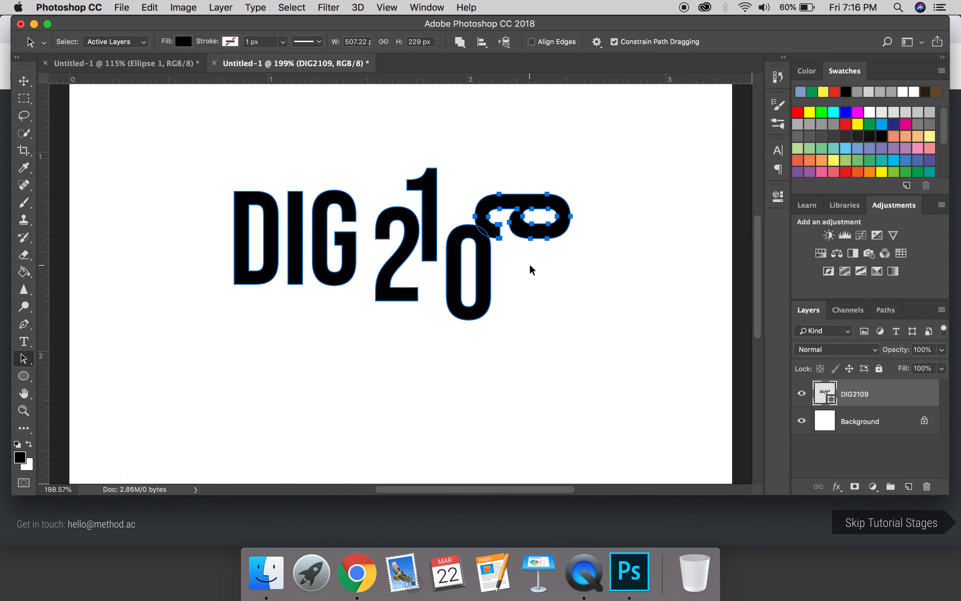
click(846, 477)
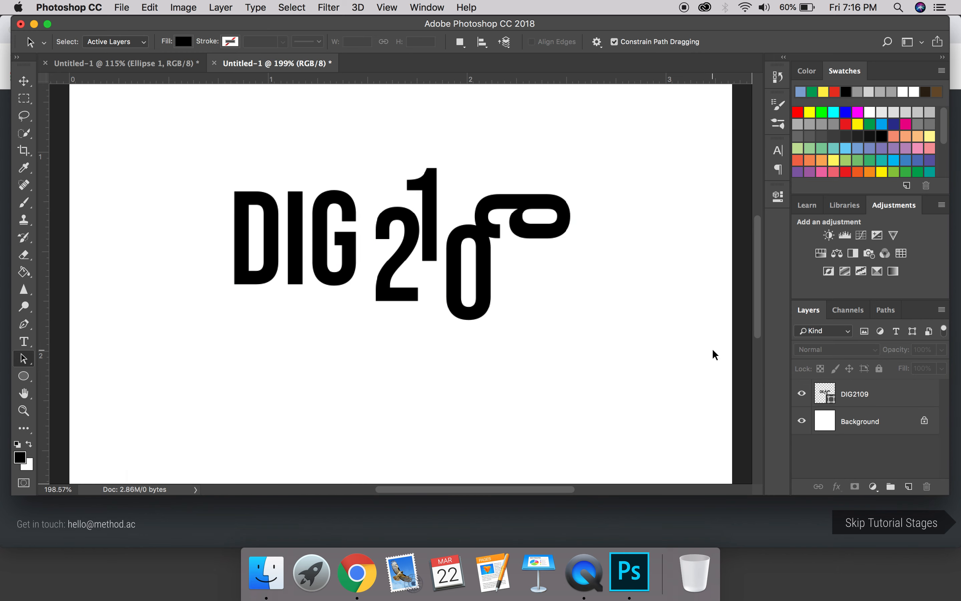
click(23, 358)
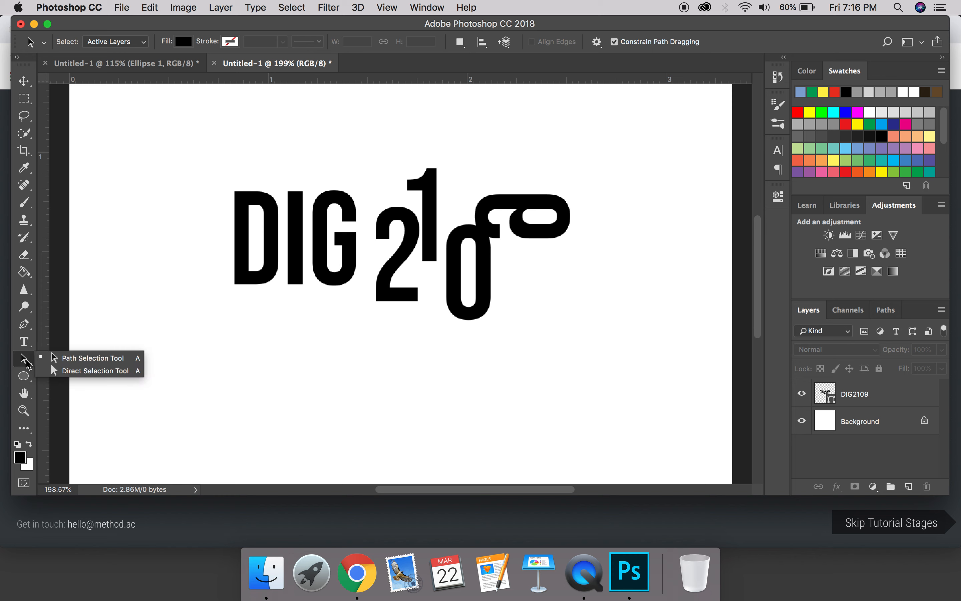
click(243, 411)
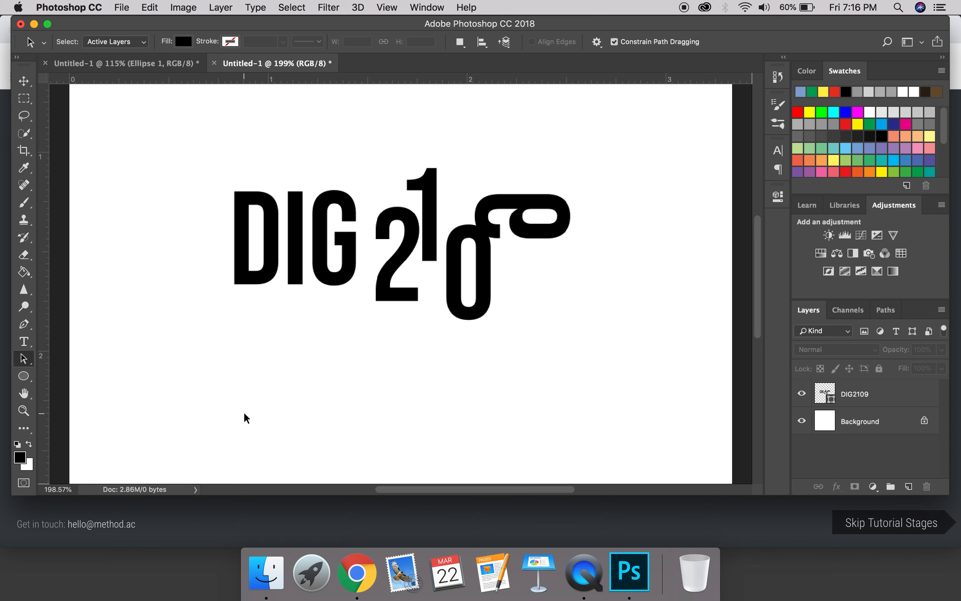
click(23, 376)
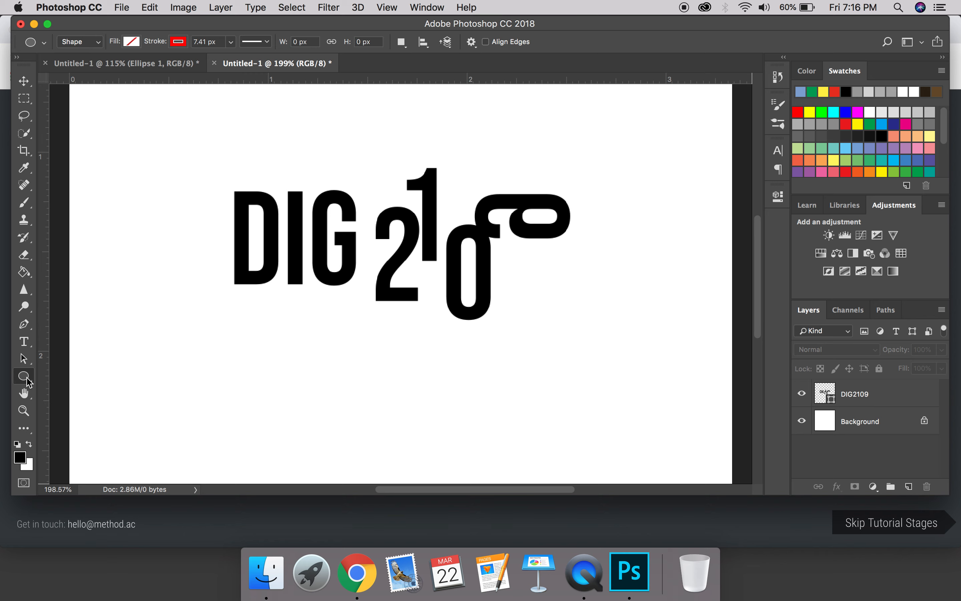
click(77, 46)
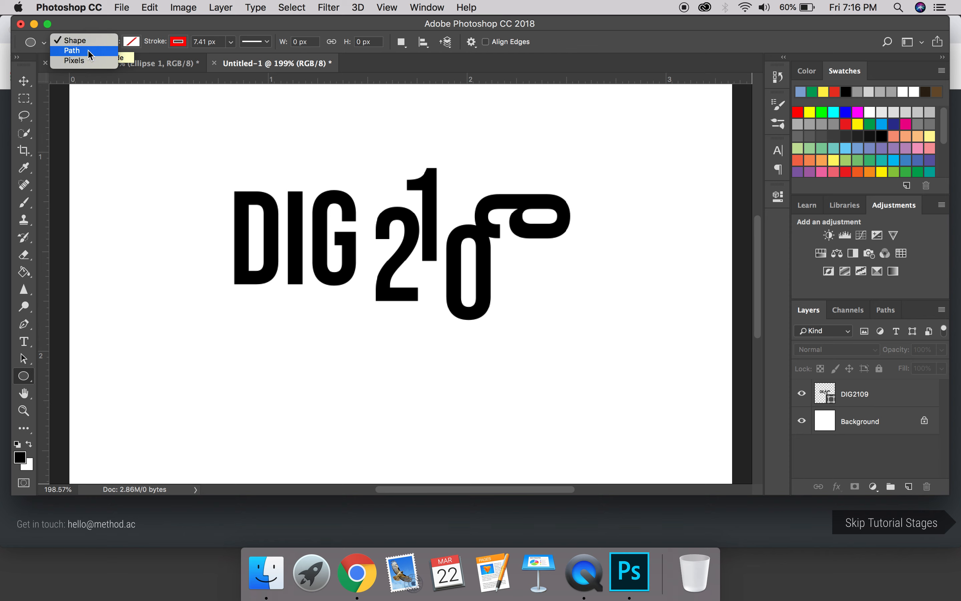
click(72, 108)
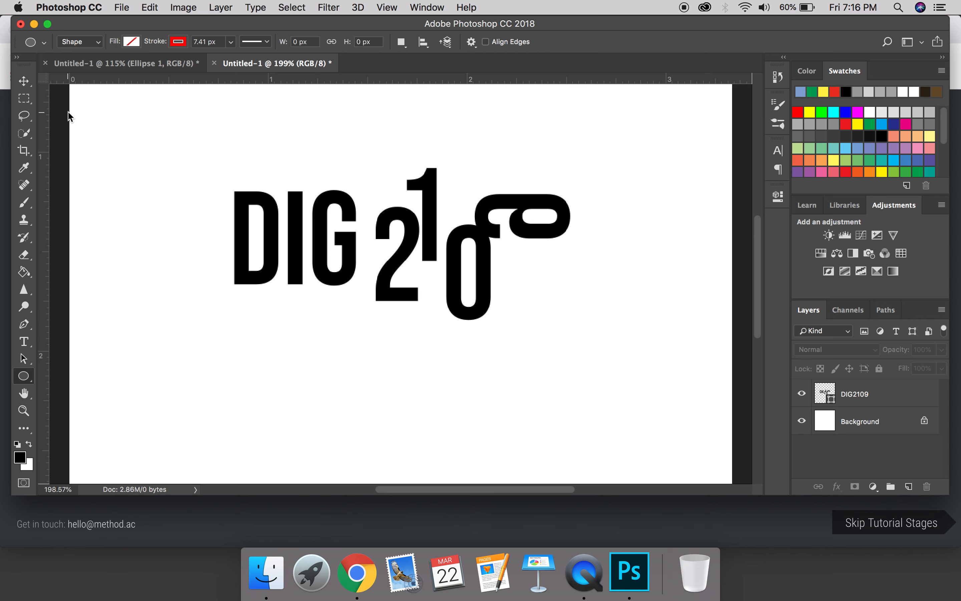